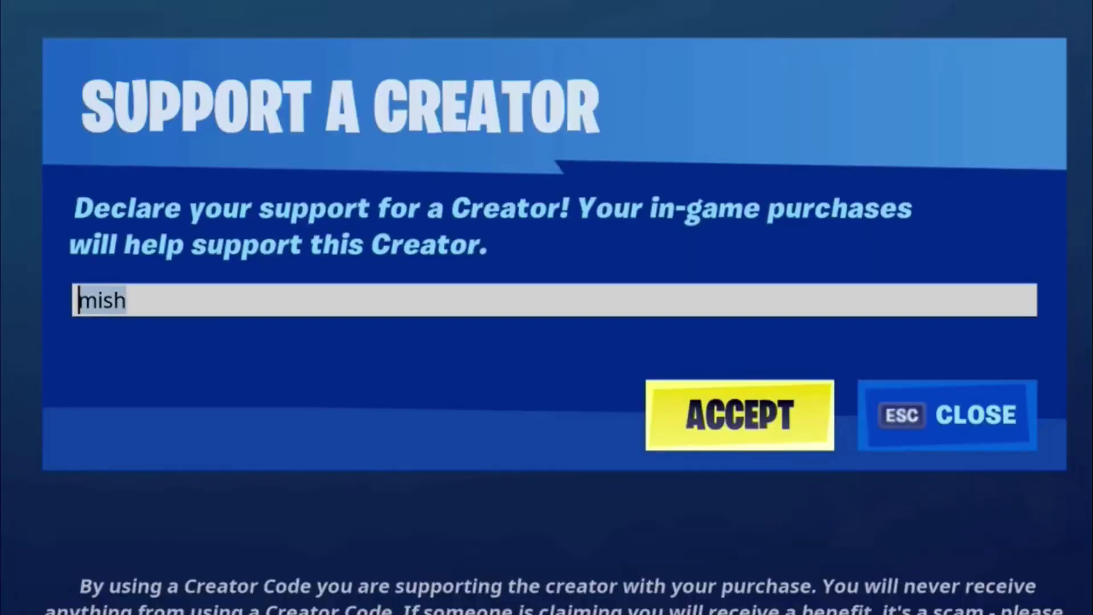
# - Enter mish as the creator code in the Support a Creator dialog
pyautogui.write('mi')
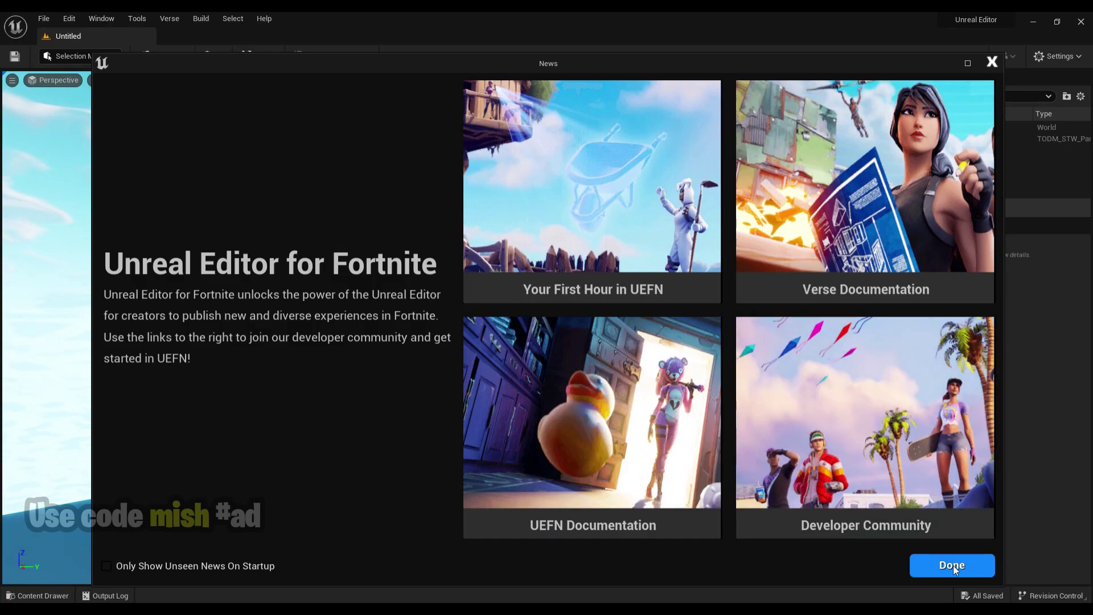
# - Dismiss the startup news and examine the existing projects, island templates and feature examples available in the project browser
pyautogui.click(952, 565)
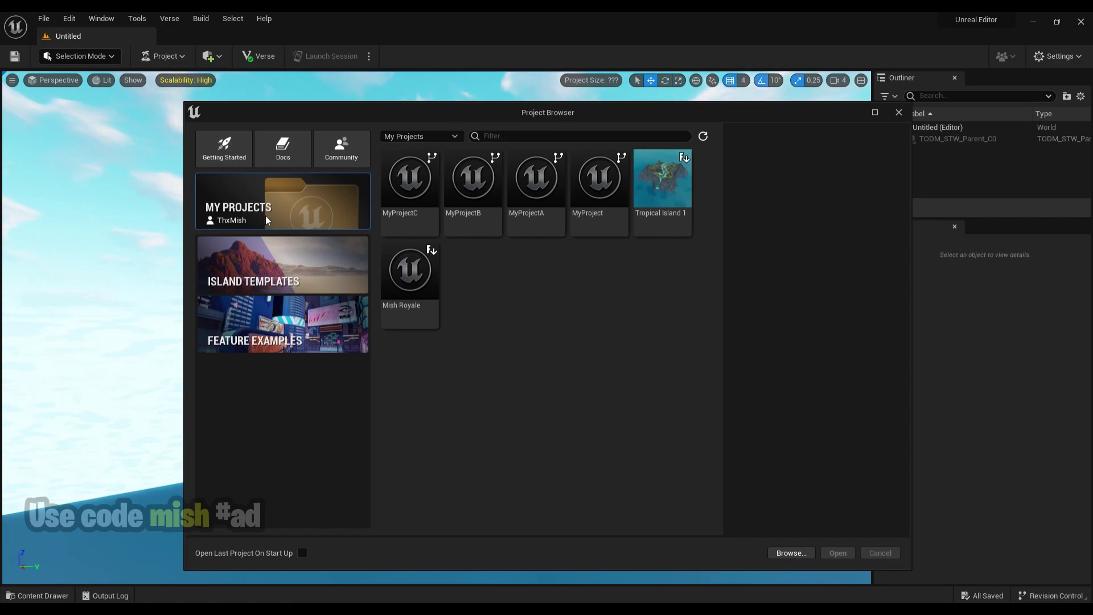
pyautogui.click(282, 276)
pyautogui.click(254, 334)
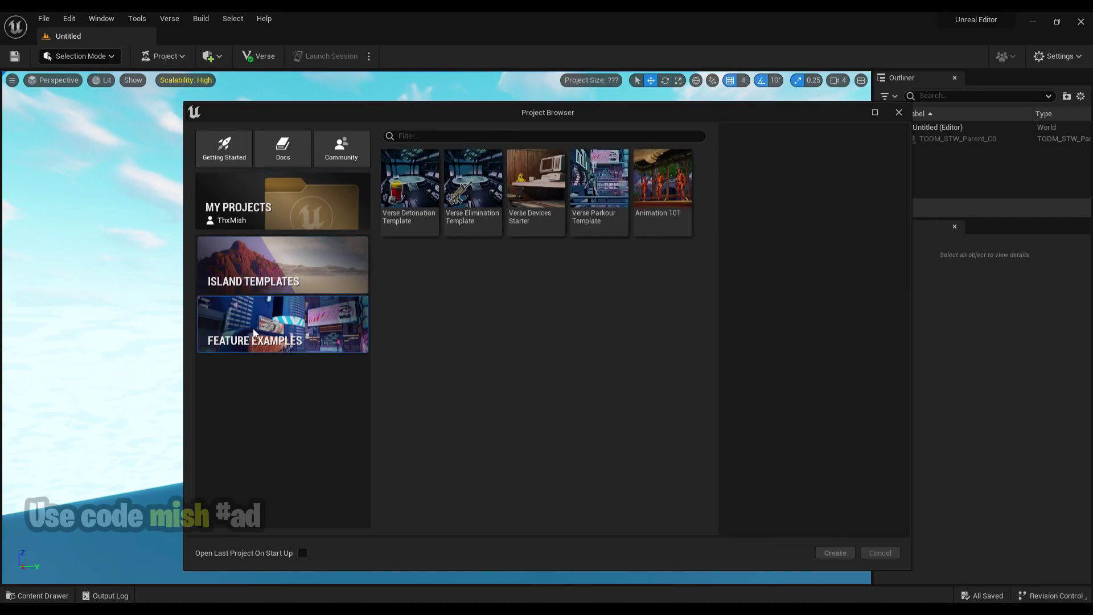
pyautogui.click(265, 207)
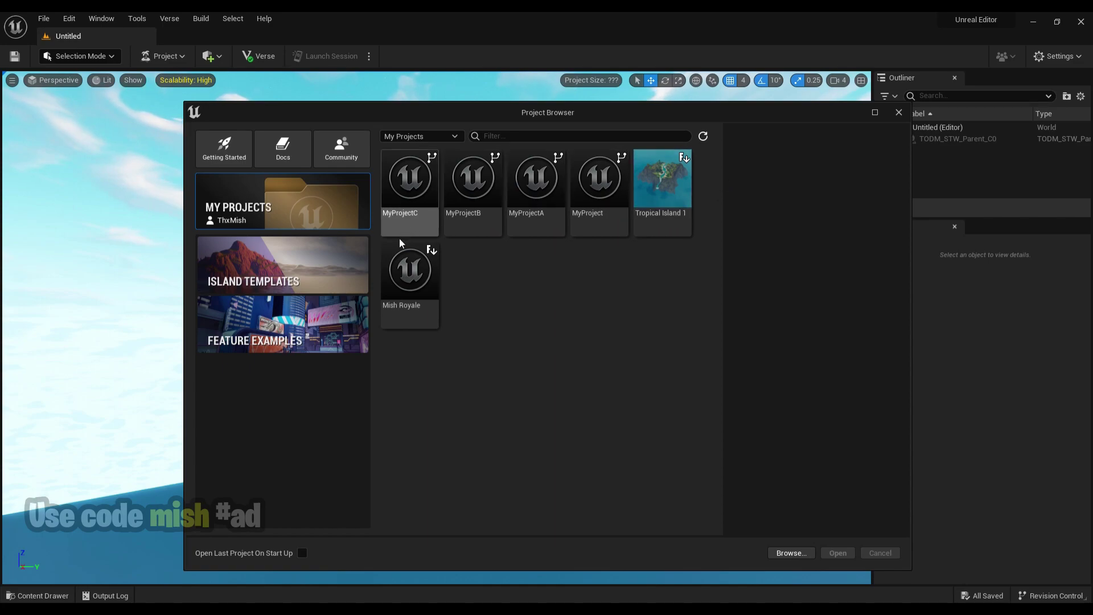
pyautogui.click(249, 265)
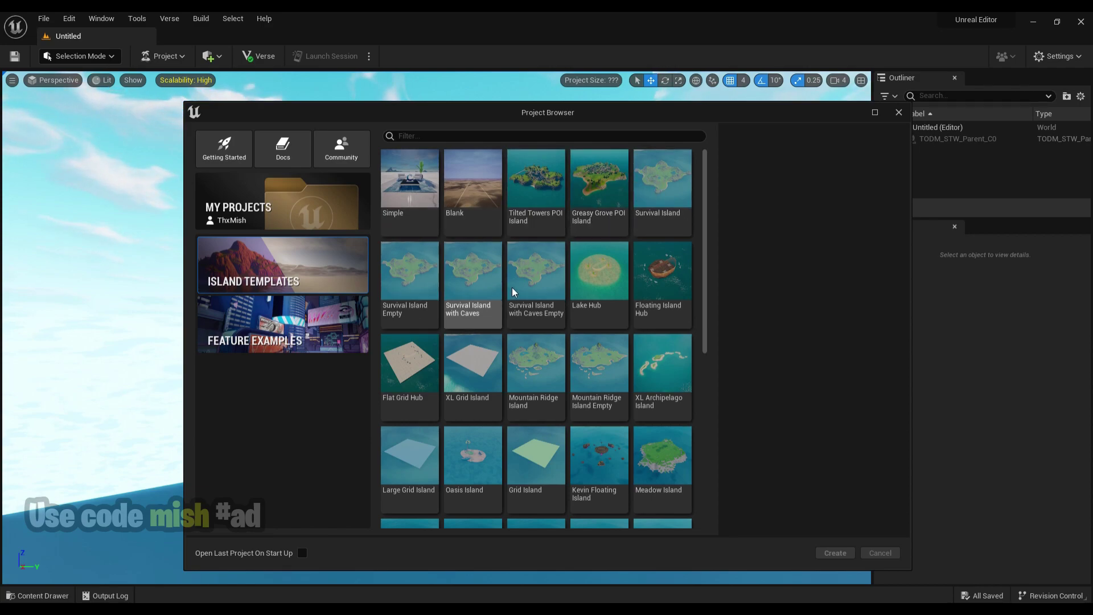
pyautogui.scroll(-1, 641, 310)
pyautogui.scroll(-1, 640, 310)
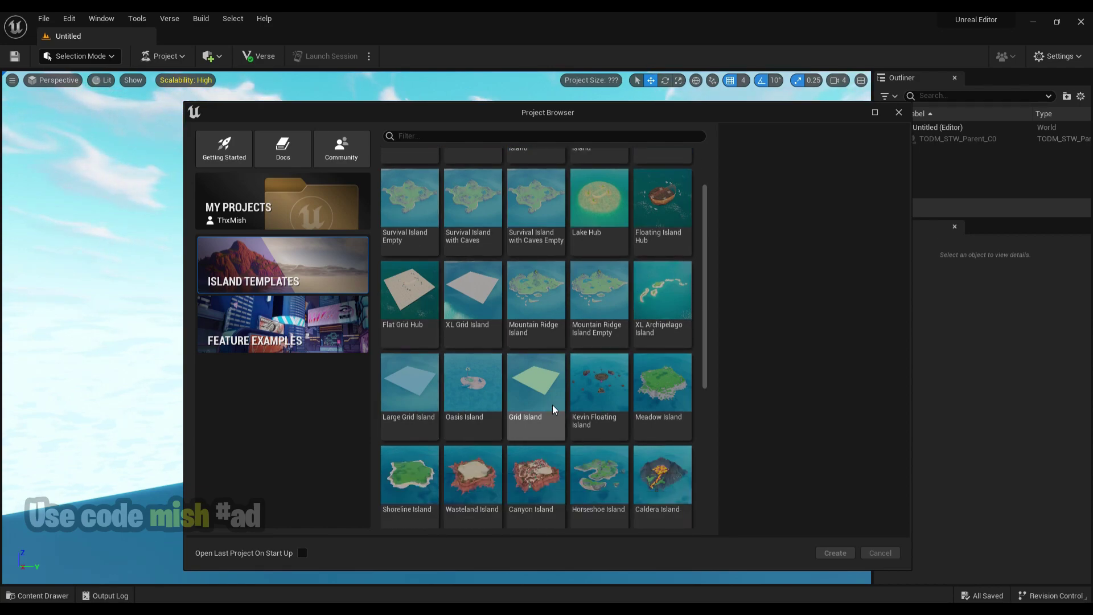
pyautogui.scroll(-8, 628, 408)
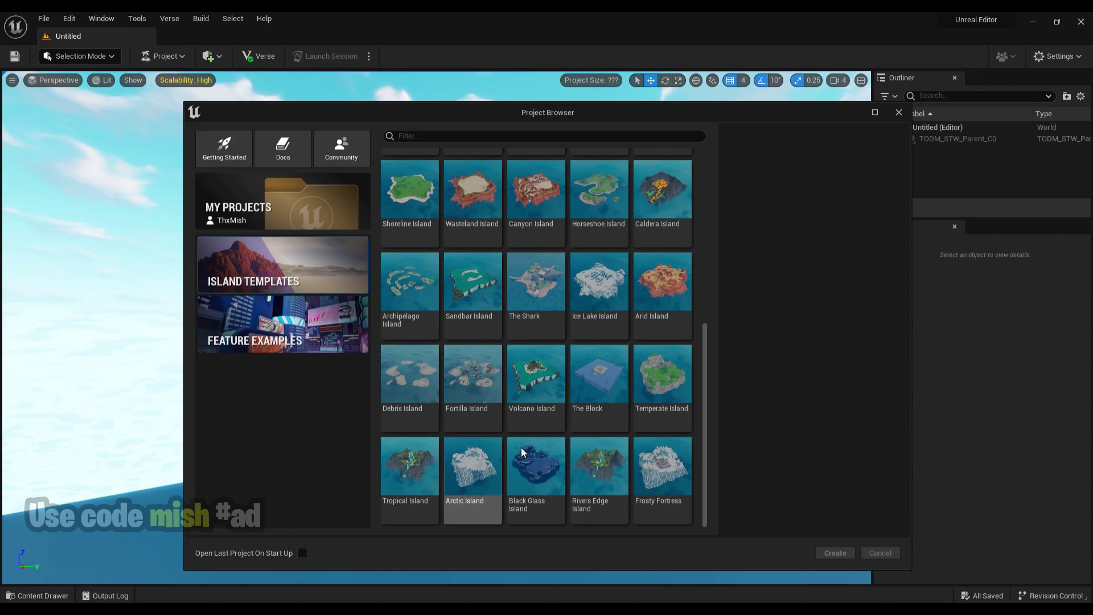
pyautogui.click(267, 329)
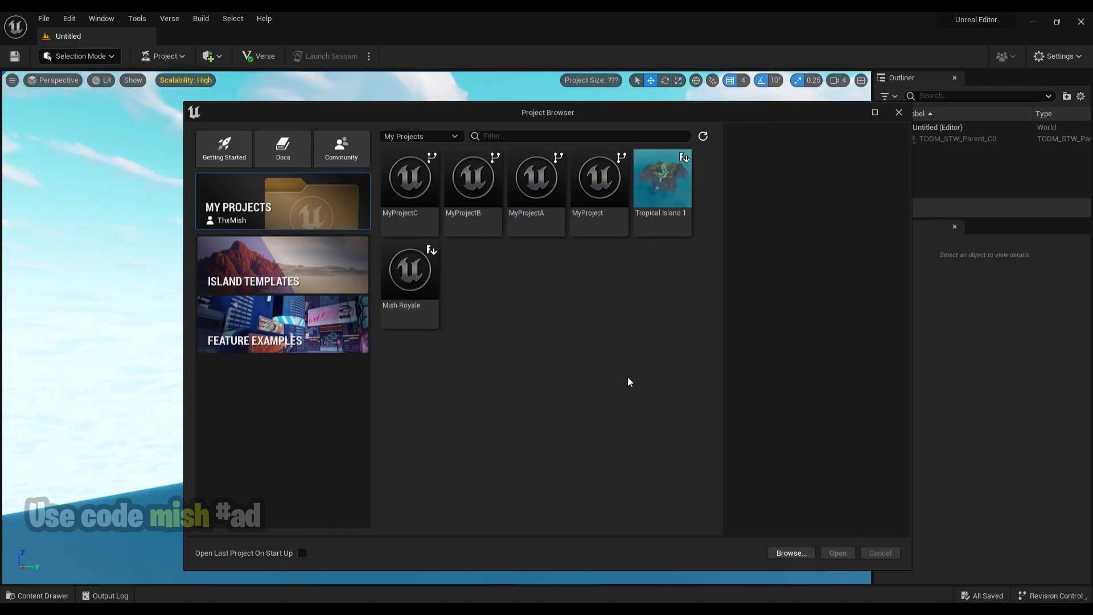
pyautogui.click(273, 265)
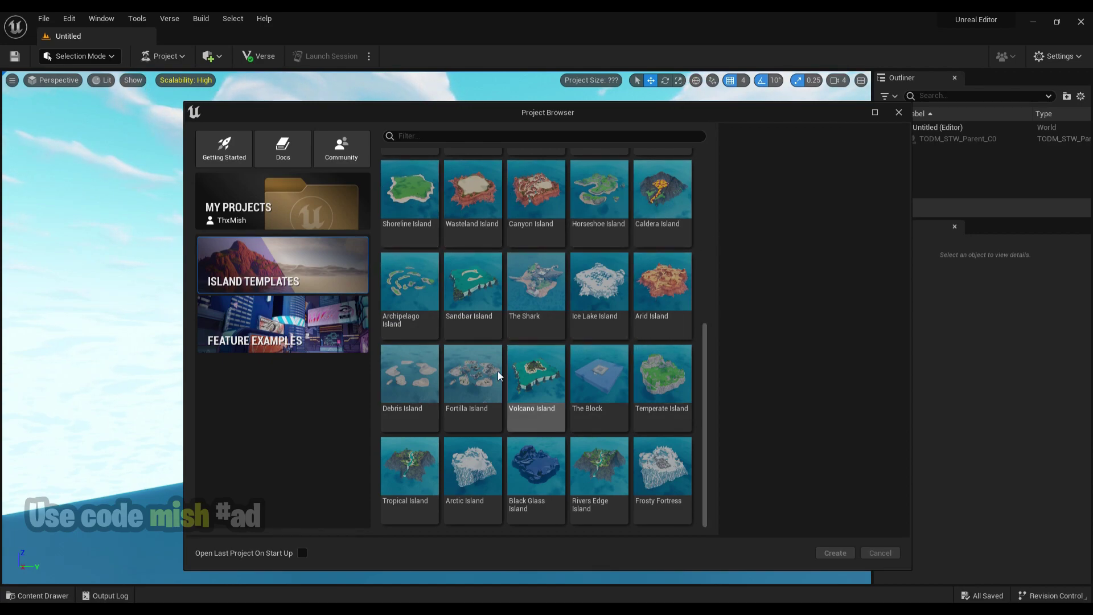
# - Create a new project from the Simple island template
pyautogui.scroll(5, 483, 373)
pyautogui.click(473, 367)
pyautogui.click(410, 178)
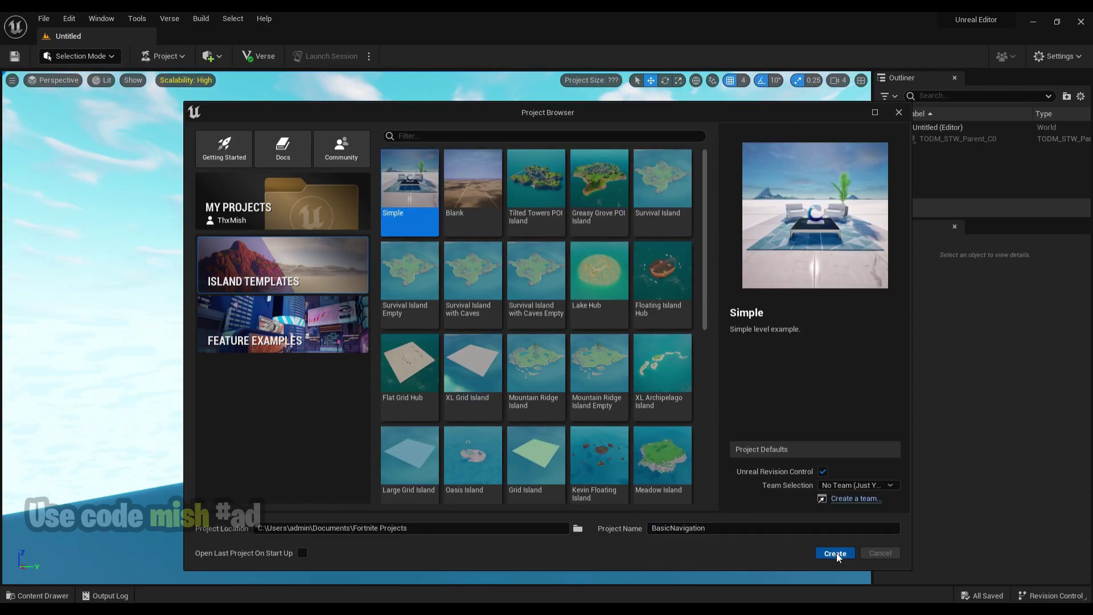
pyautogui.click(836, 553)
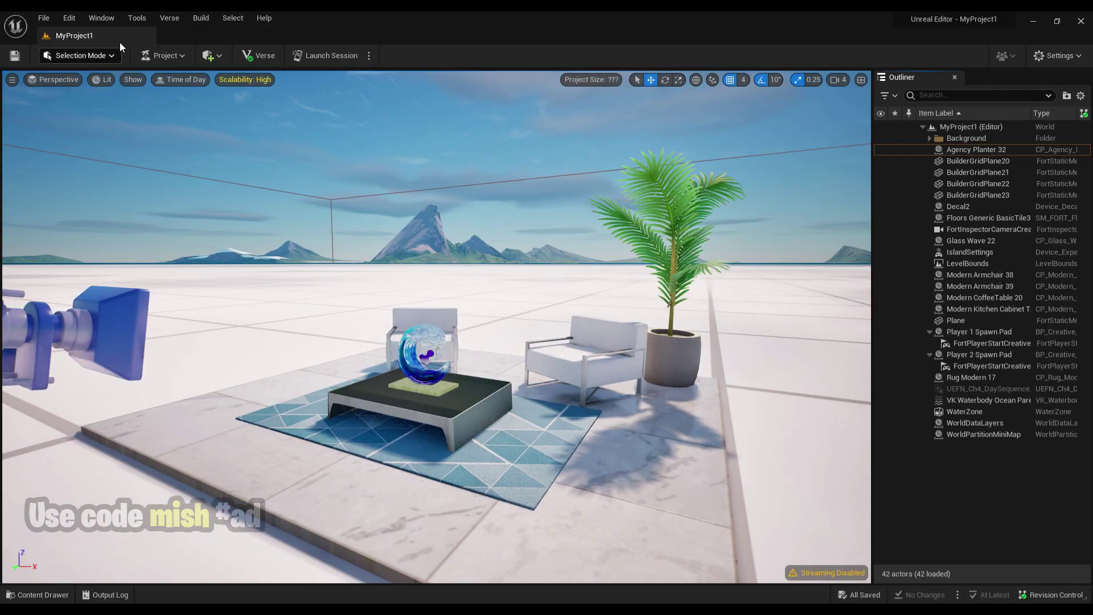
# - Load the Default Editor Layout for the new project
pyautogui.click(102, 18)
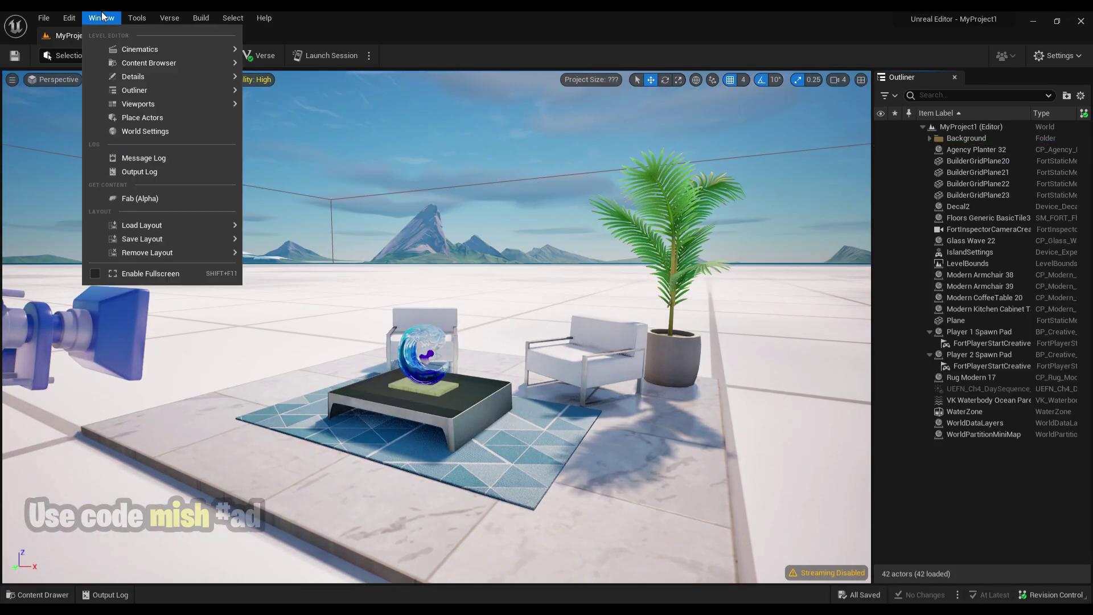
pyautogui.moveTo(174, 230)
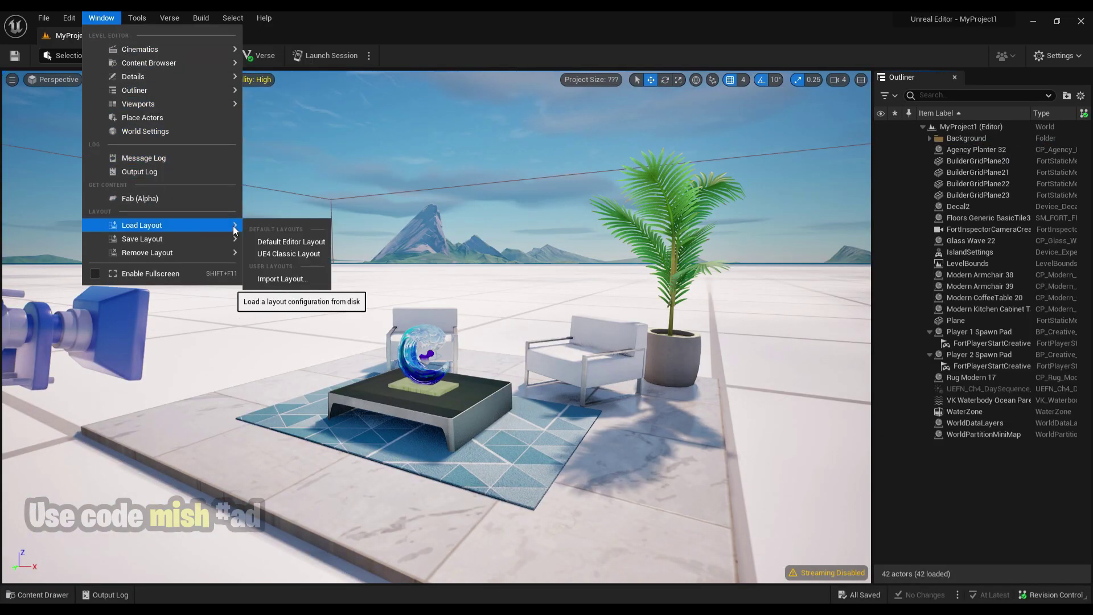
pyautogui.click(273, 242)
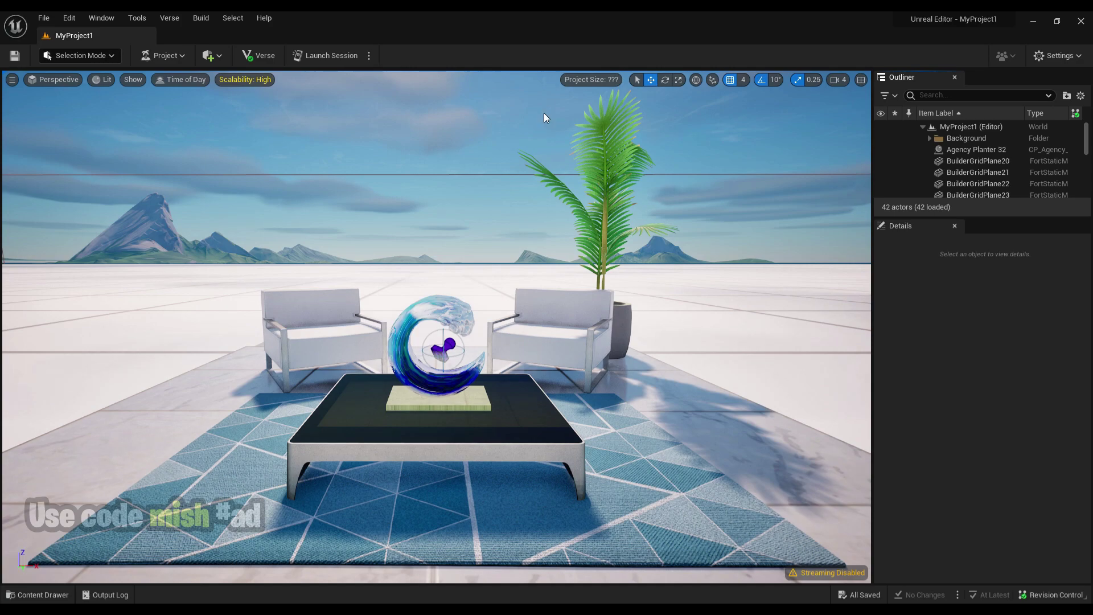
# - Check the viewport options, such as field of view and screen percentage, and close them again
pyautogui.click(11, 81)
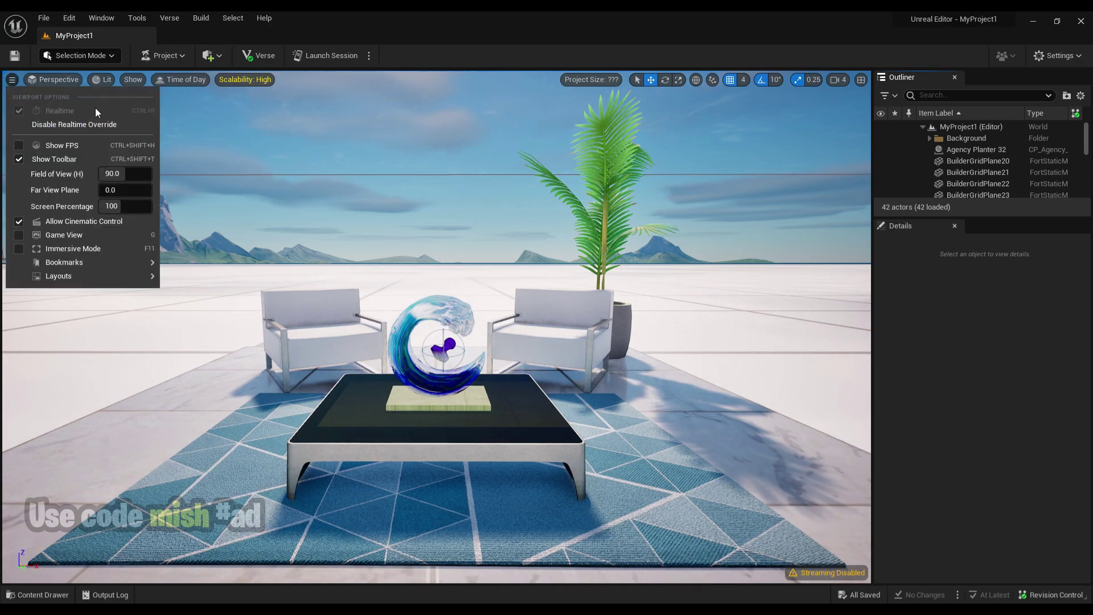
pyautogui.click(212, 274)
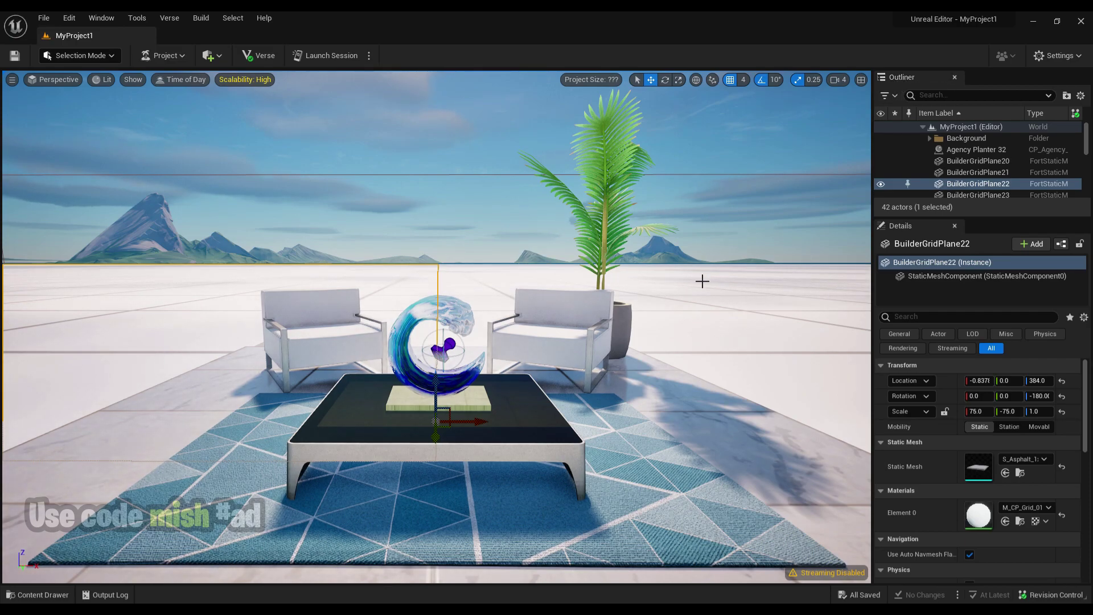
# - Undock the Outliner into a floating window and place it over the viewport beside the Details panel
pyautogui.moveTo(924, 78); pyautogui.dragTo(315, 395)
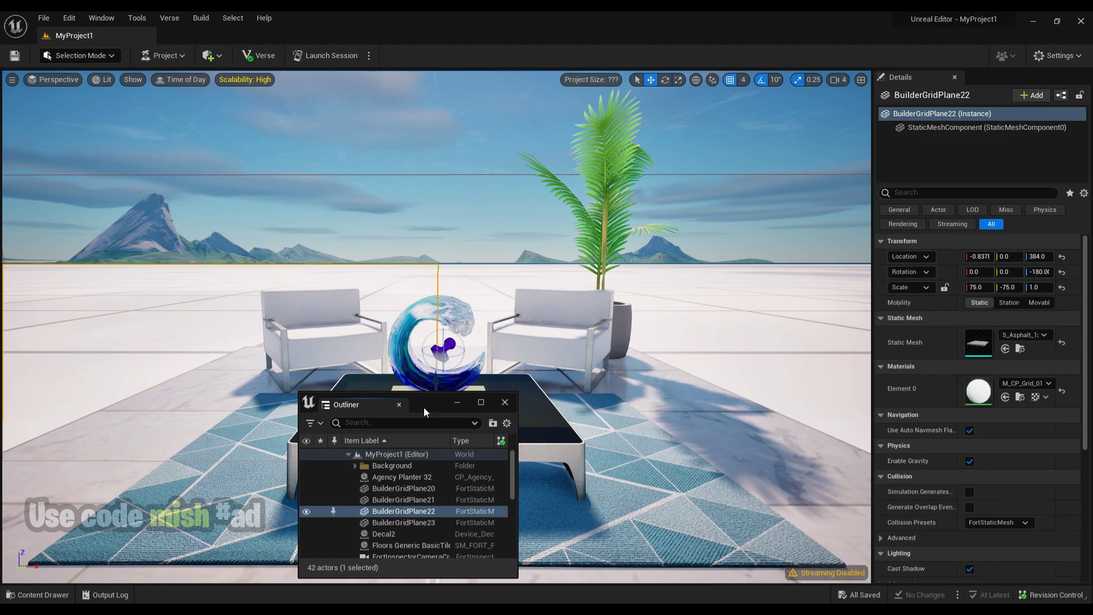
pyautogui.moveTo(425, 407); pyautogui.dragTo(667, 263)
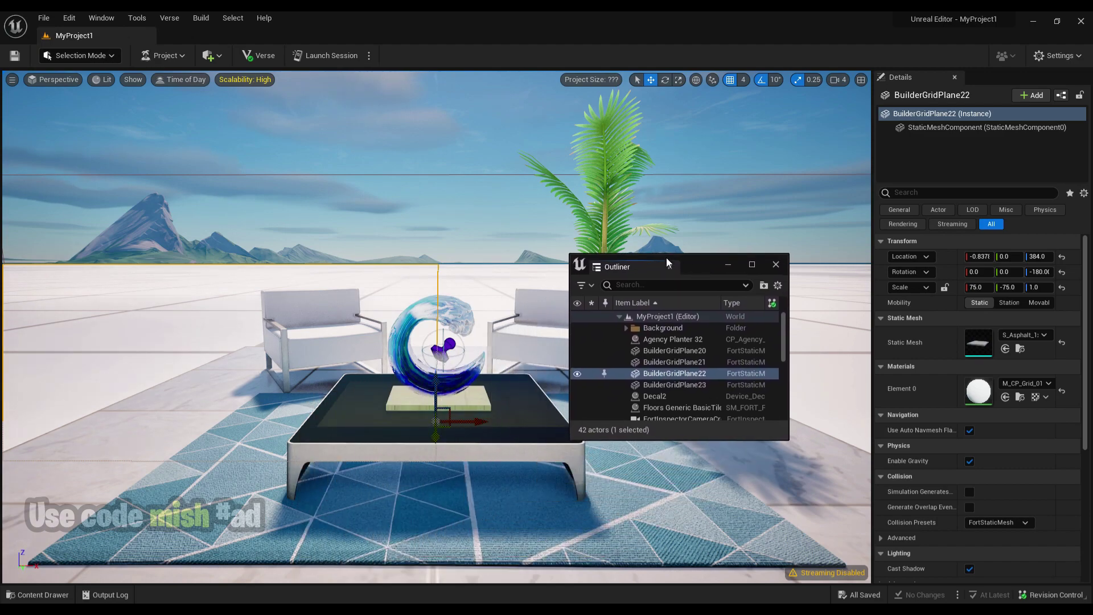
# - Restore the docked panels by reloading the Default Editor Layout
pyautogui.click(108, 21)
pyautogui.moveTo(168, 227)
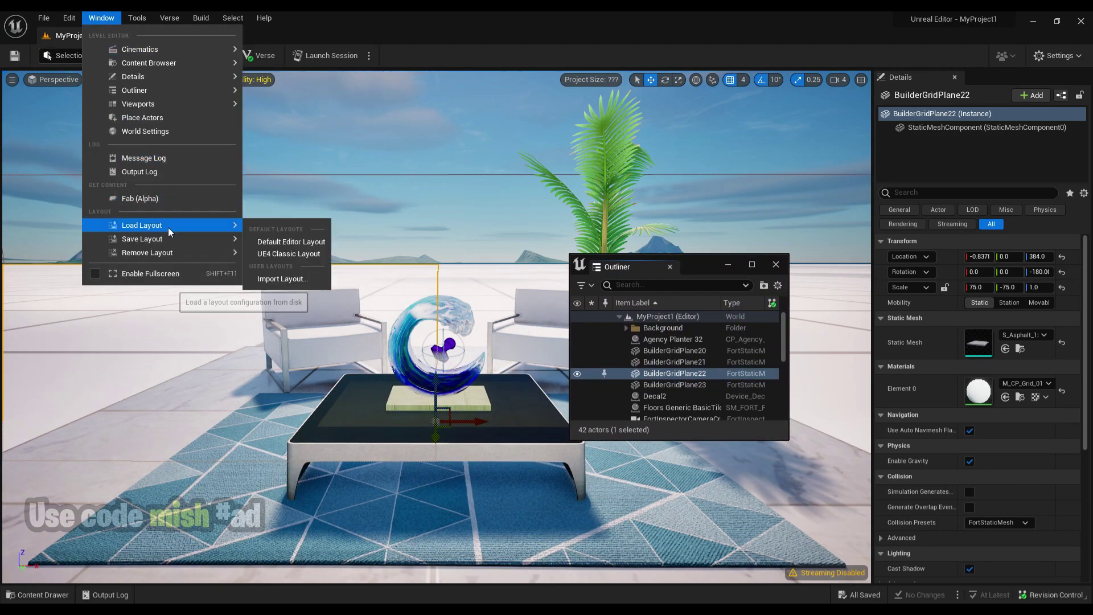
pyautogui.click(286, 241)
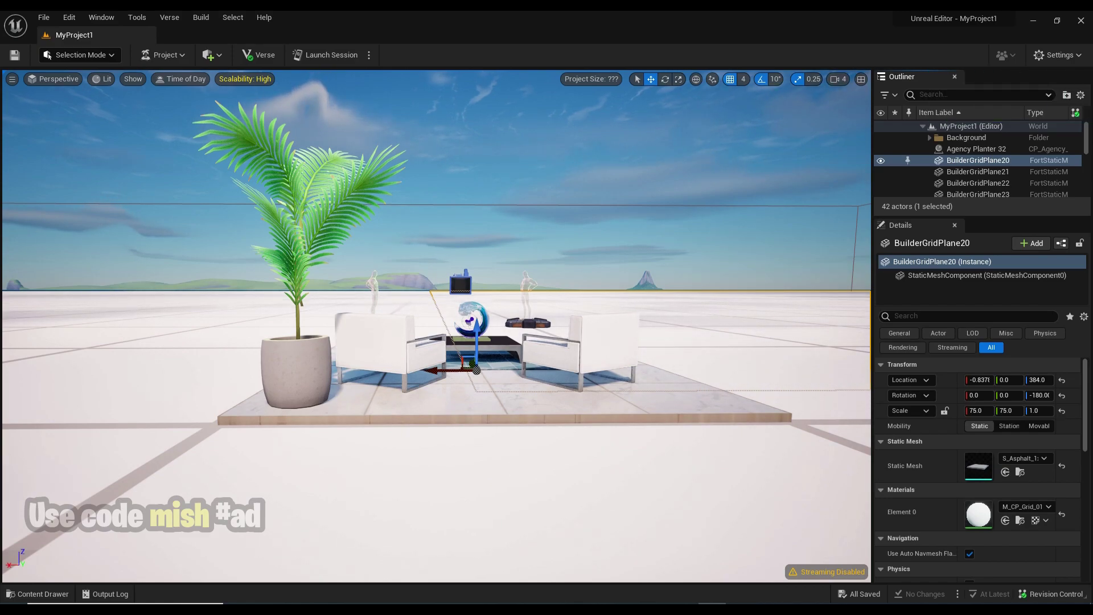
pyautogui.moveTo(435, 326); pyautogui.dragTo(367, 312, button='right')
pyautogui.press('w')
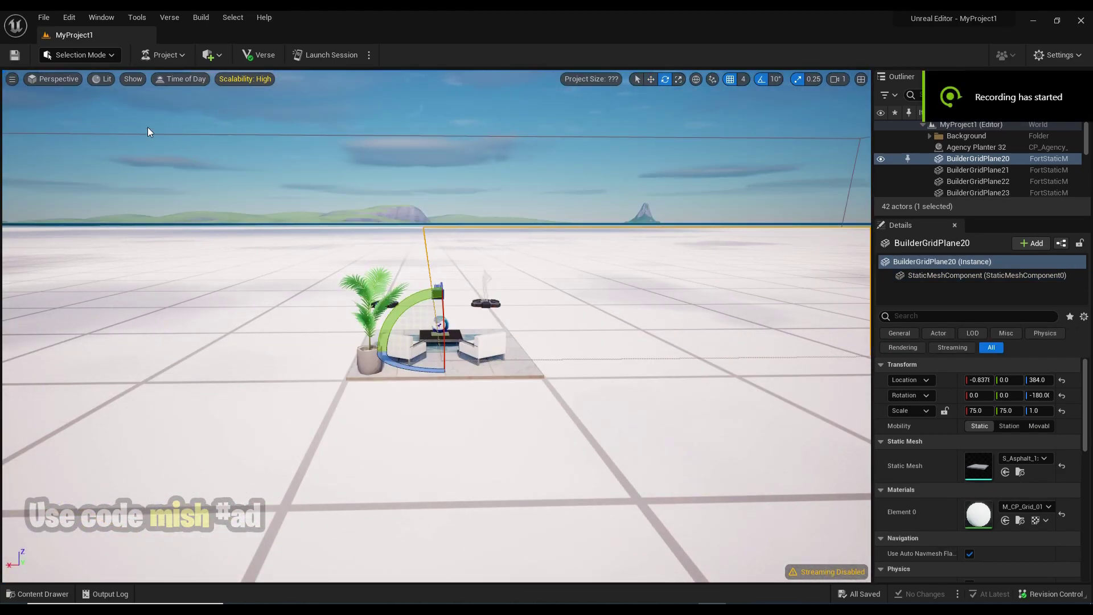
# - Try to create a new level from the Floating Island Hub template
pyautogui.click(43, 17)
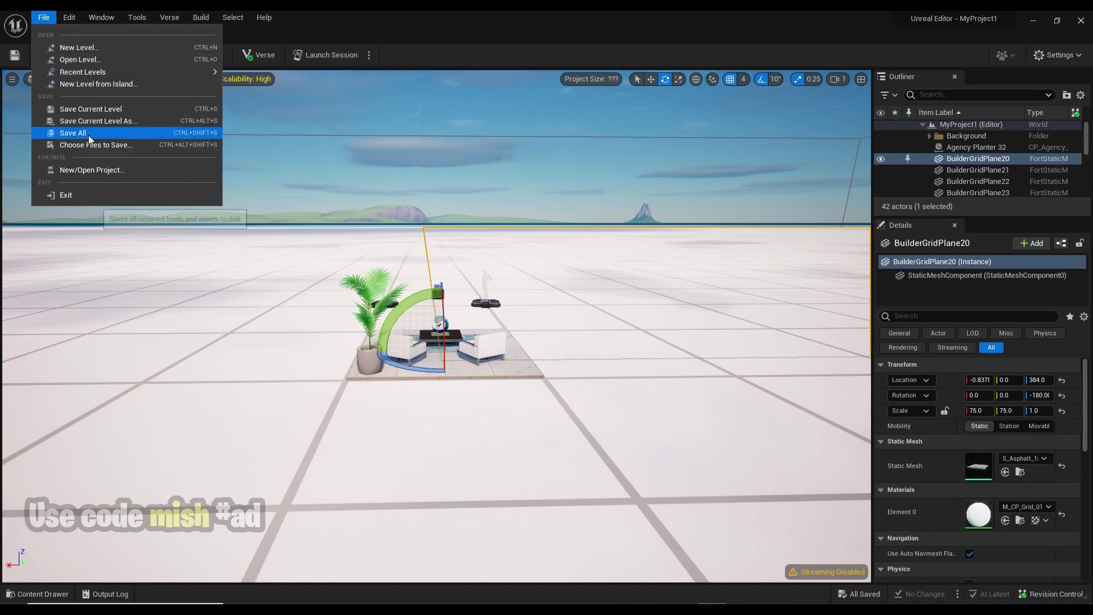
pyautogui.click(92, 50)
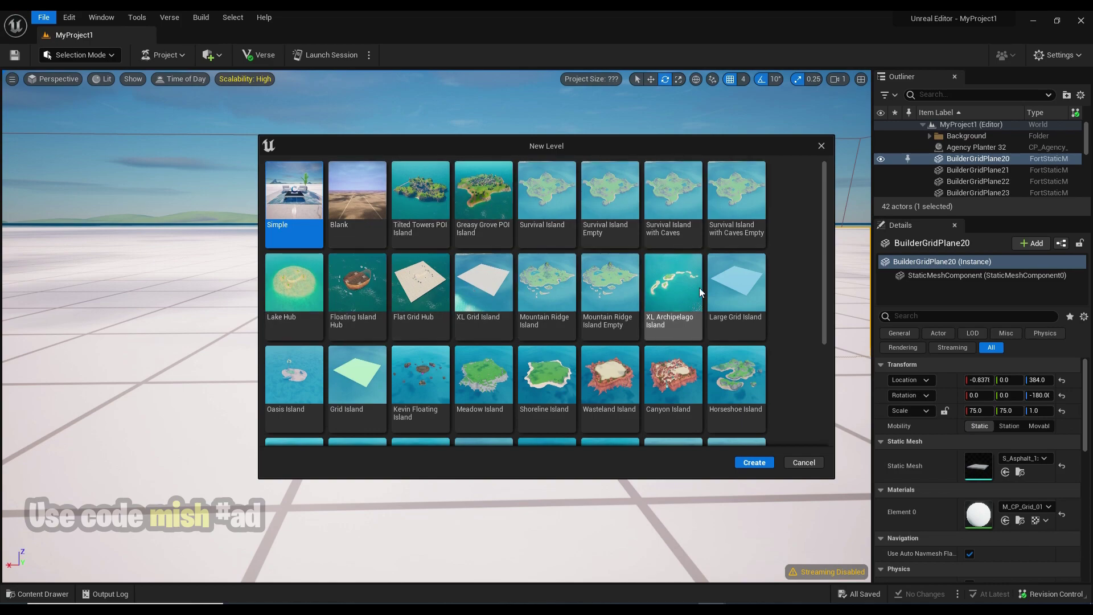
pyautogui.click(359, 283)
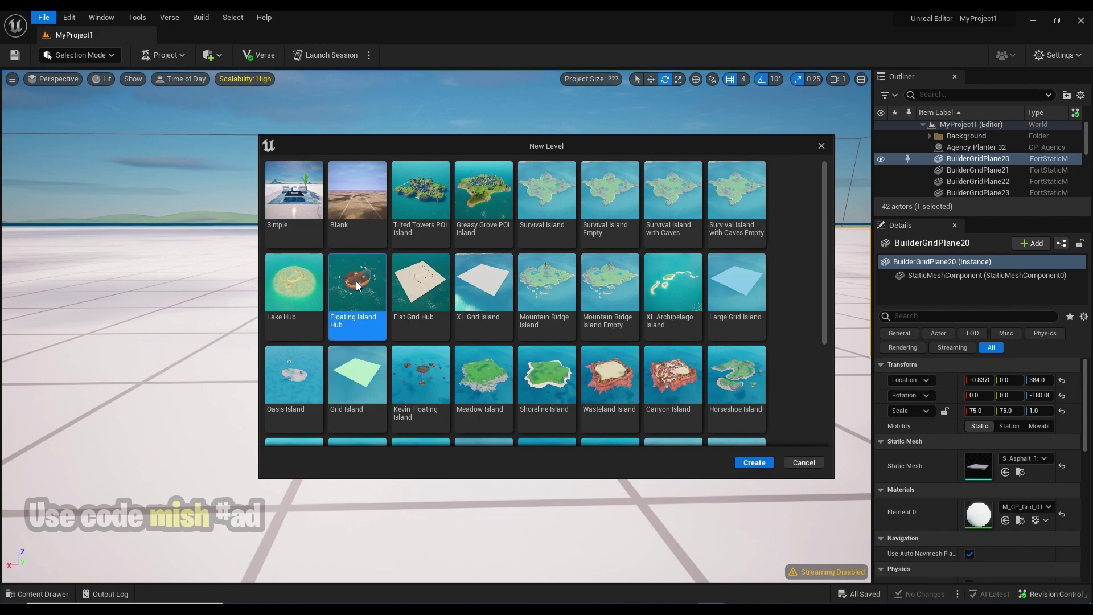
pyautogui.click(752, 462)
# - Examine the available commands for editing, window layouts, tools, Verse, building, selection and help without running any of them
pyautogui.click(69, 18)
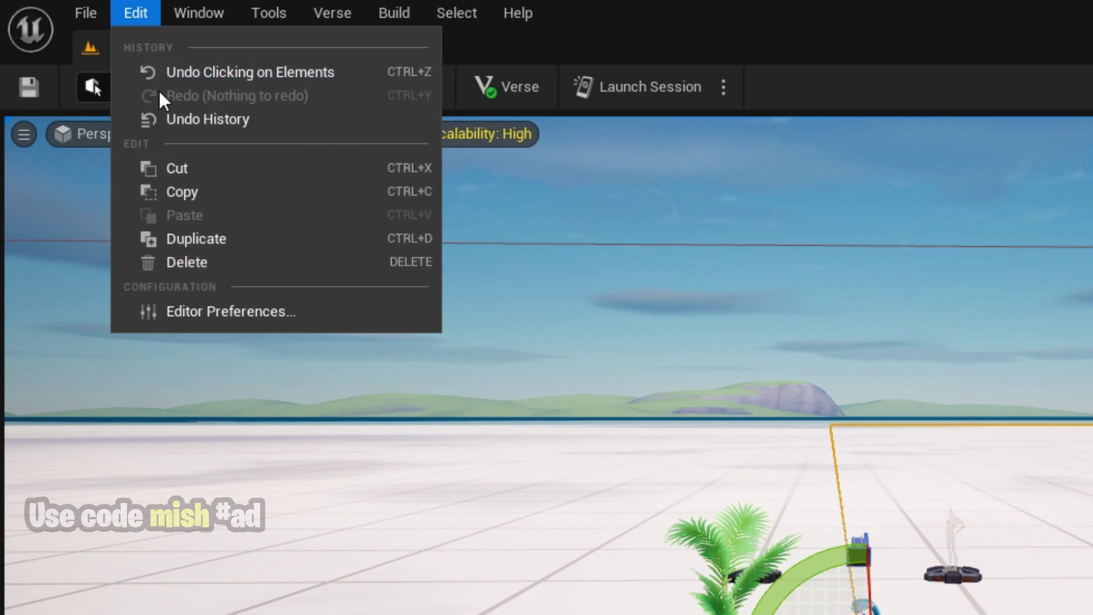
pyautogui.moveTo(190, 16)
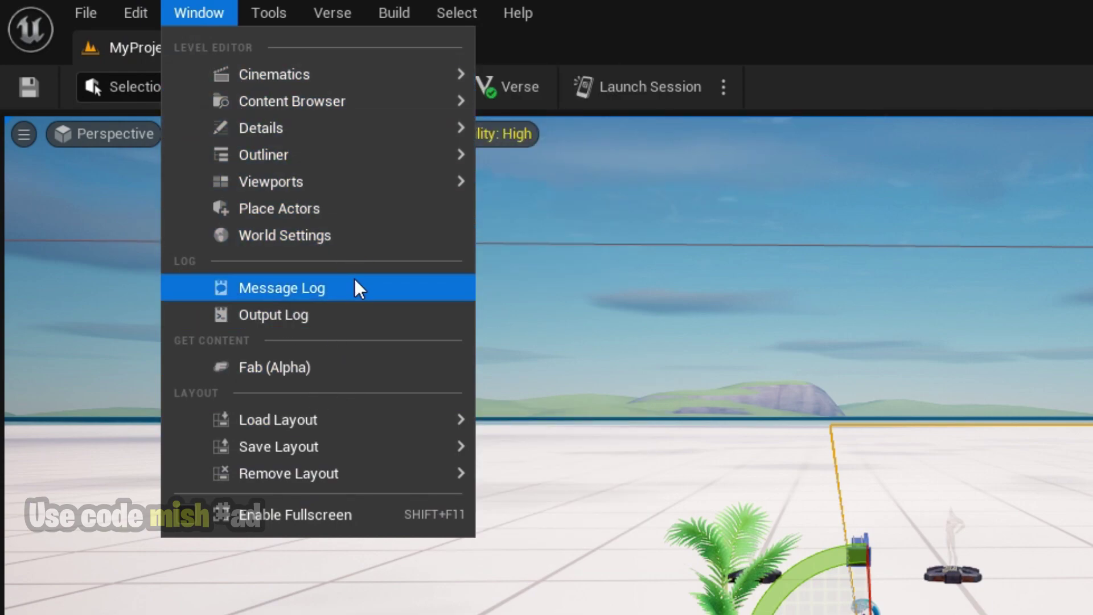
pyautogui.moveTo(288, 410)
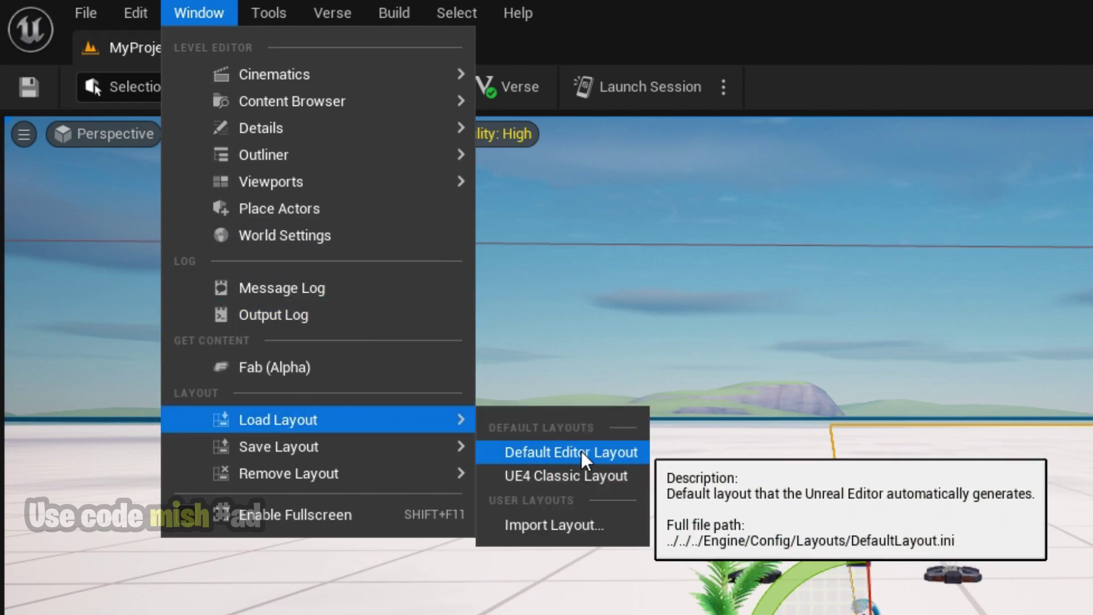
pyautogui.moveTo(343, 468)
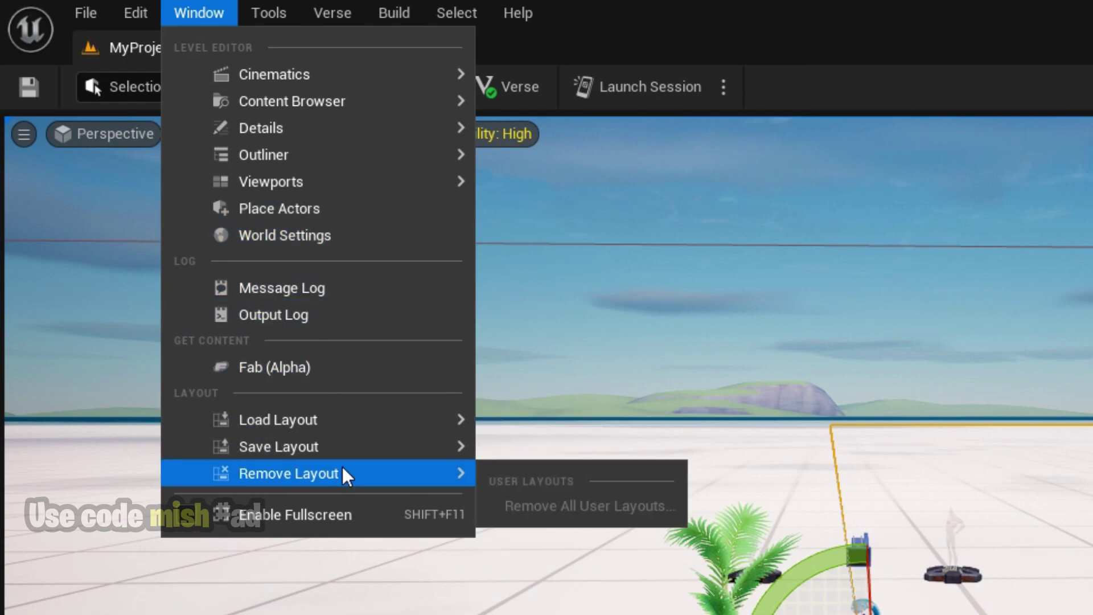
pyautogui.moveTo(264, 10)
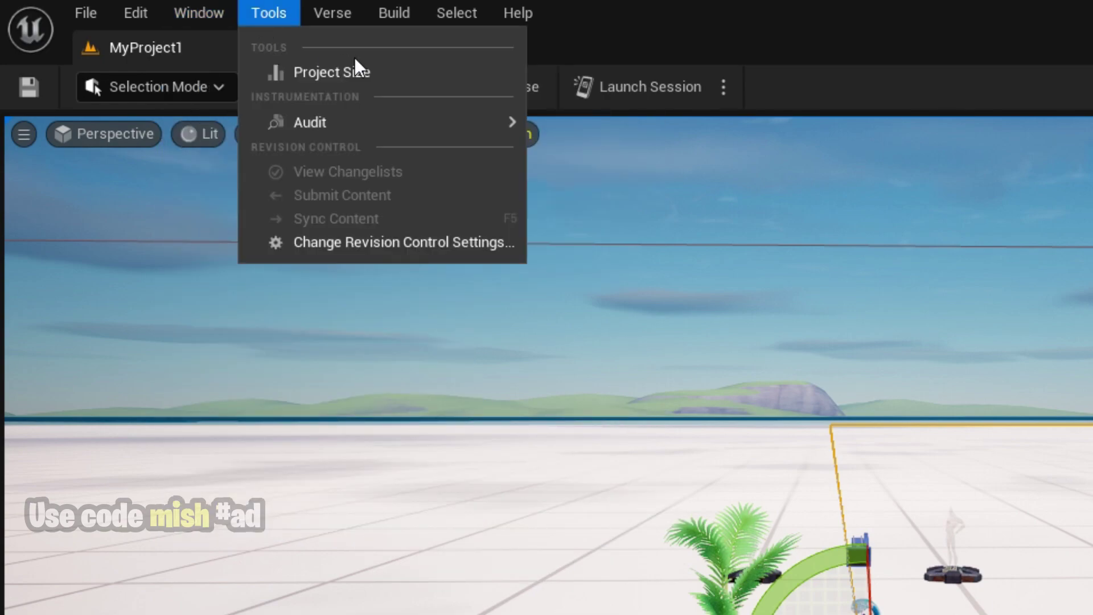
pyautogui.moveTo(356, 122)
pyautogui.moveTo(328, 11)
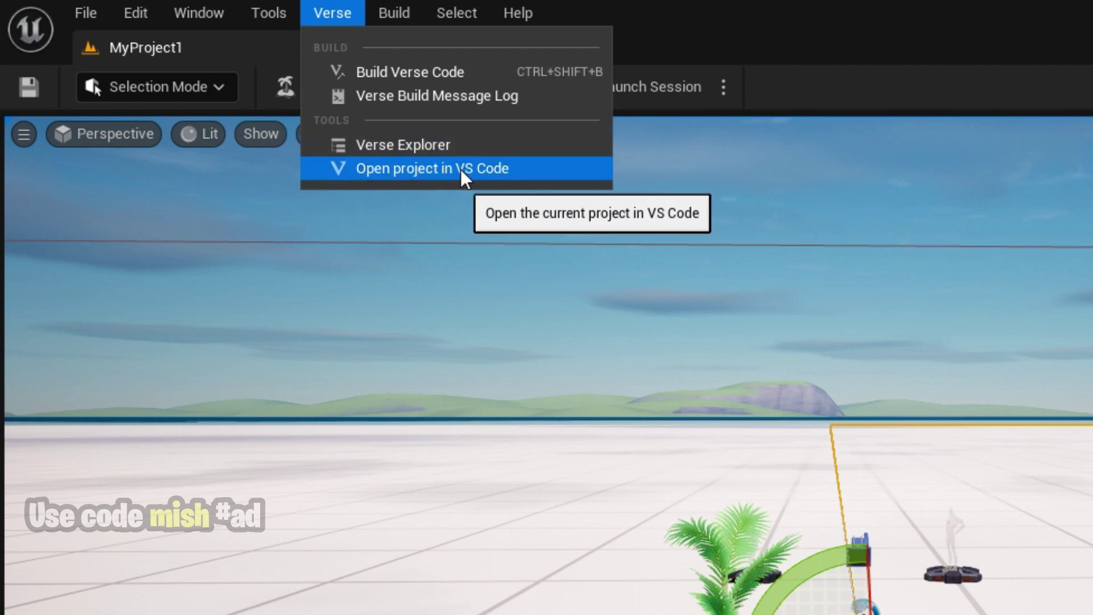
pyautogui.moveTo(398, 6)
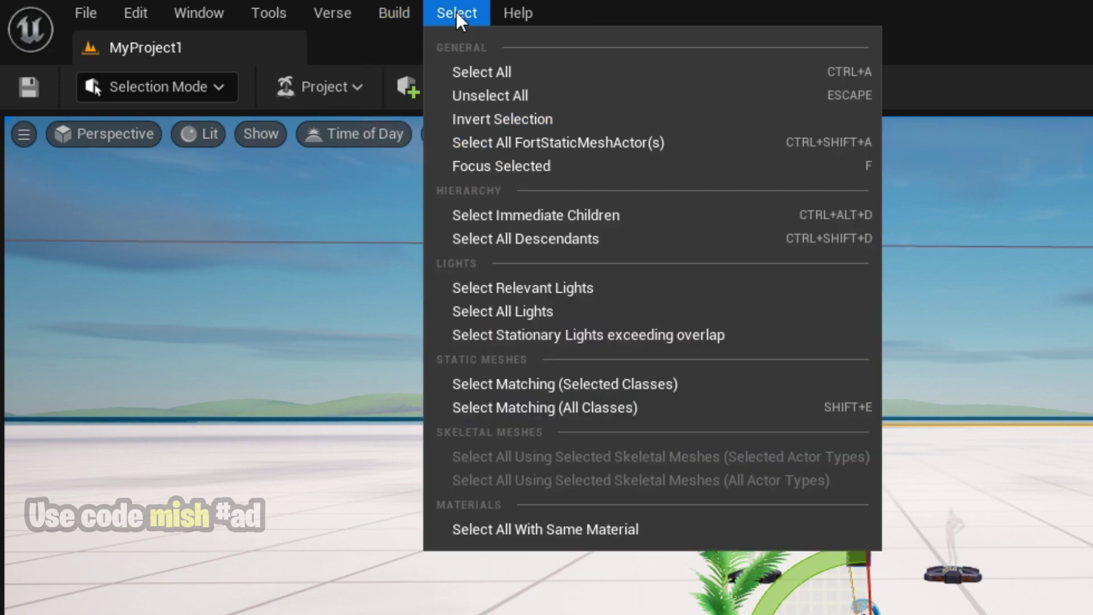
pyautogui.click(456, 13)
pyautogui.click(456, 13)
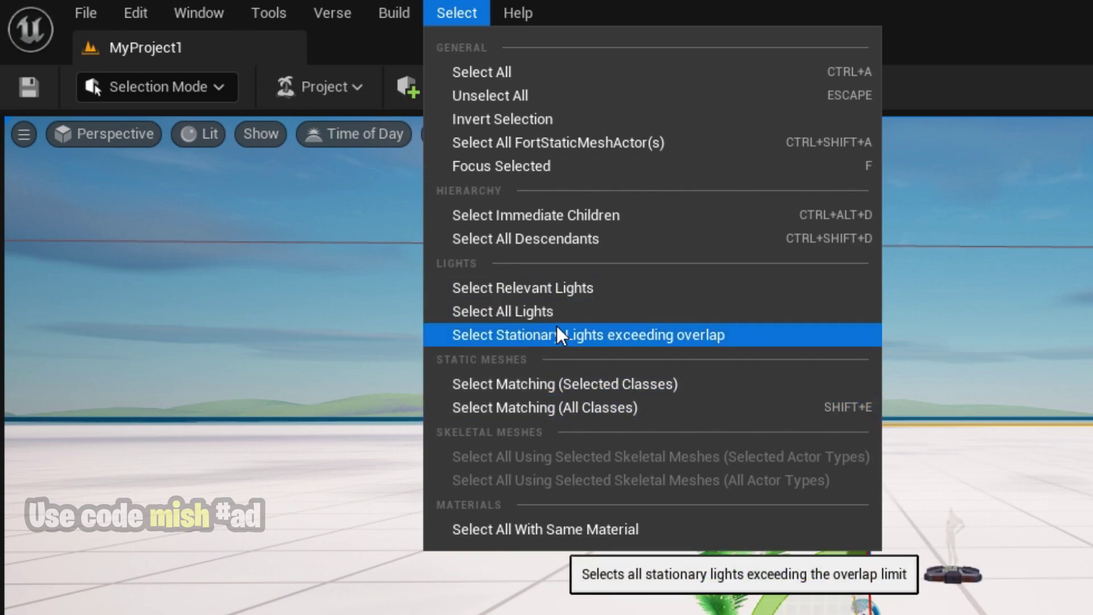
pyautogui.click(518, 14)
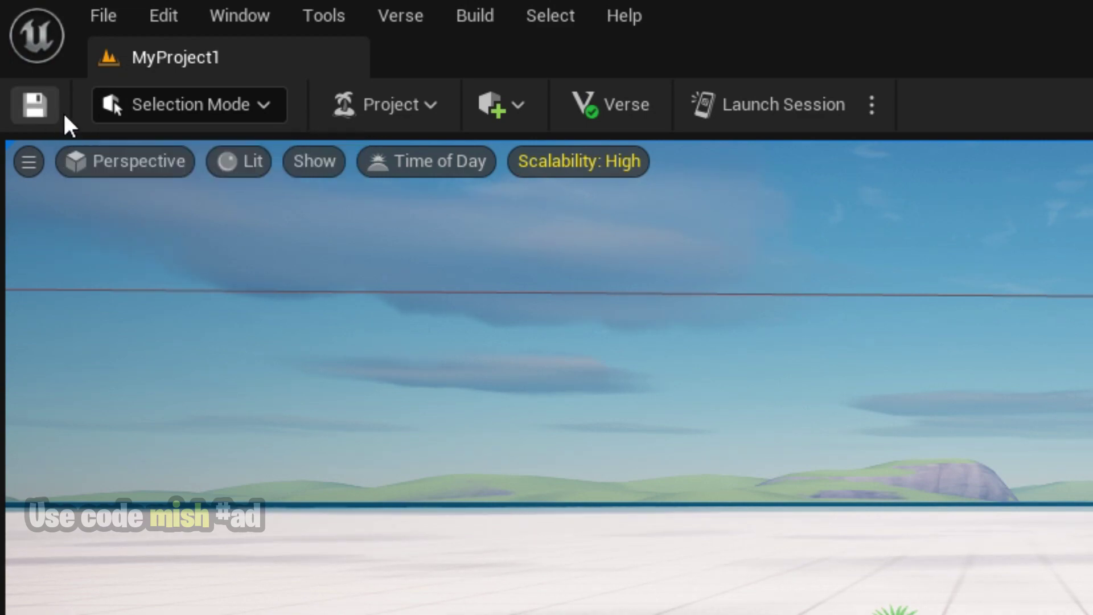
# - Review the available editor modes, the project management and publishing options, and the content and actor types that can be added
pyautogui.click(191, 114)
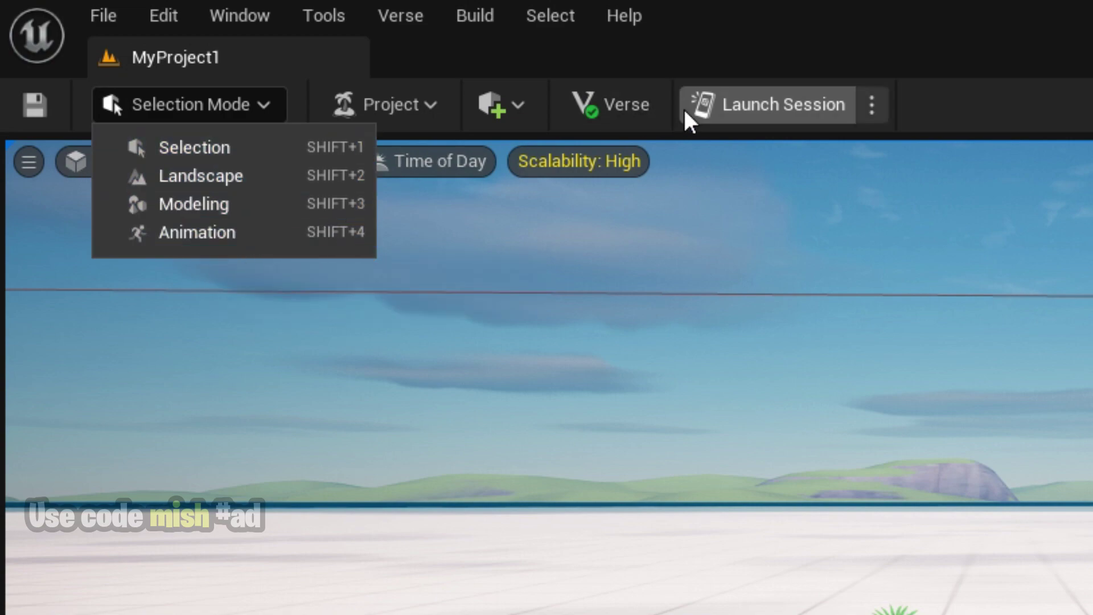
pyautogui.click(414, 106)
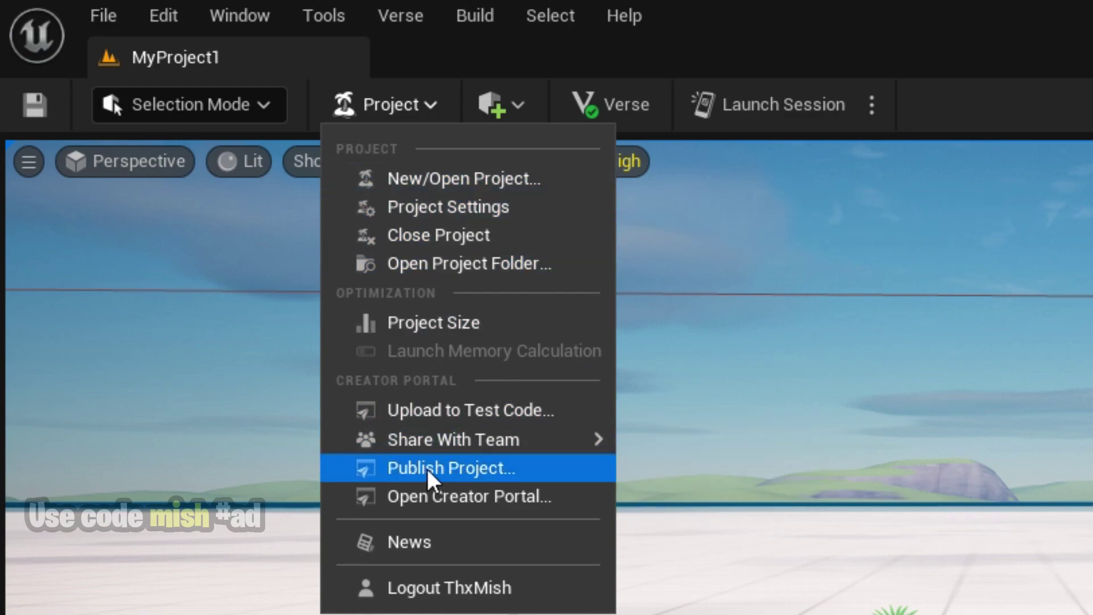
pyautogui.click(500, 106)
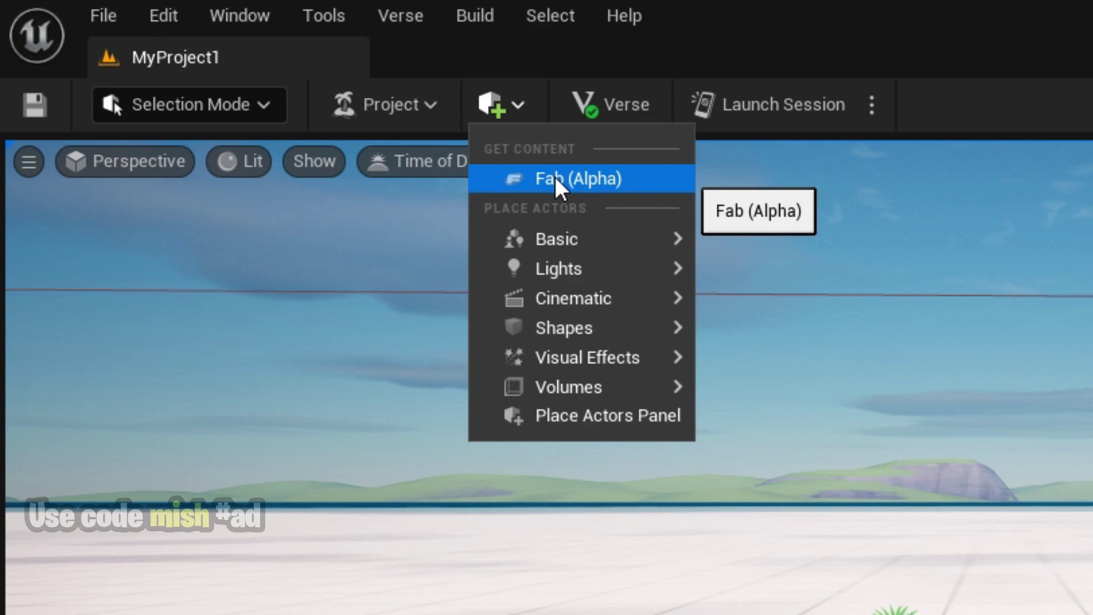
# - Review the session launch options and the viewport's projection, view mode and show options
pyautogui.click(599, 103)
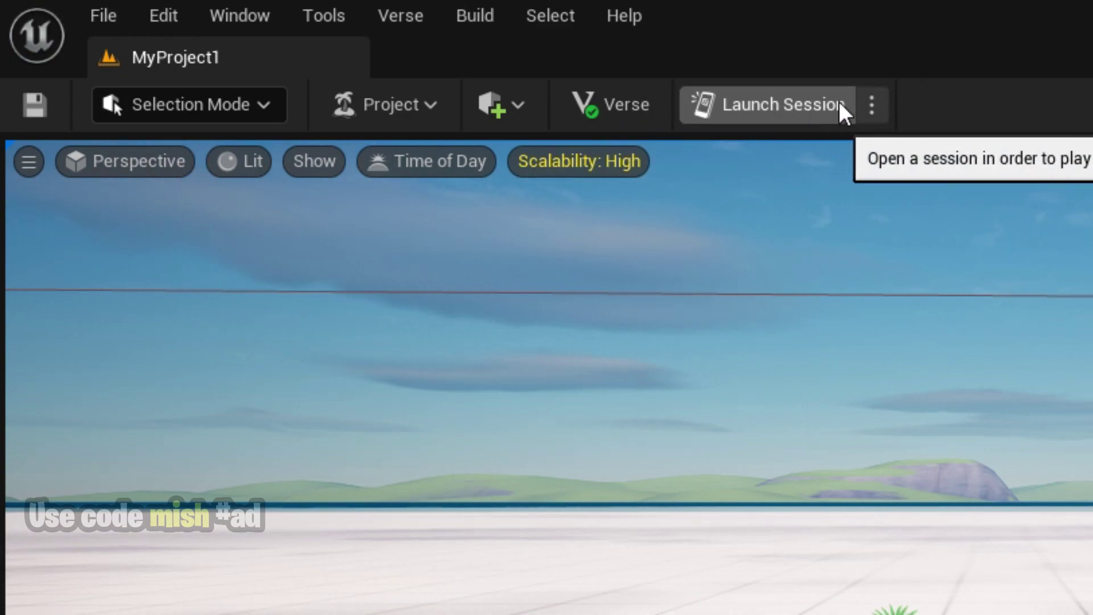
pyautogui.click(872, 106)
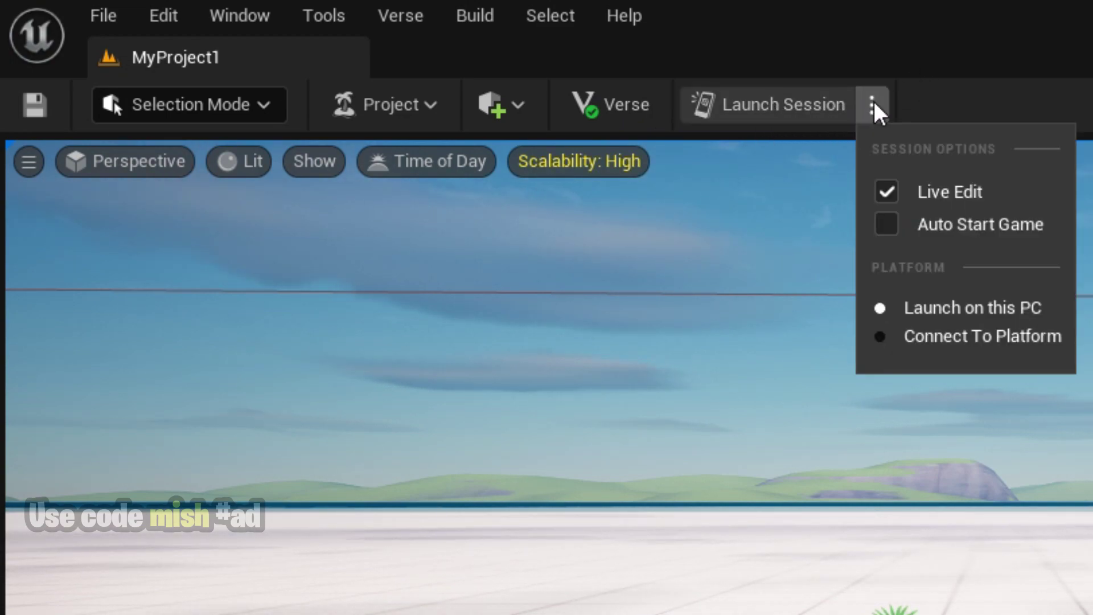
pyautogui.click(125, 161)
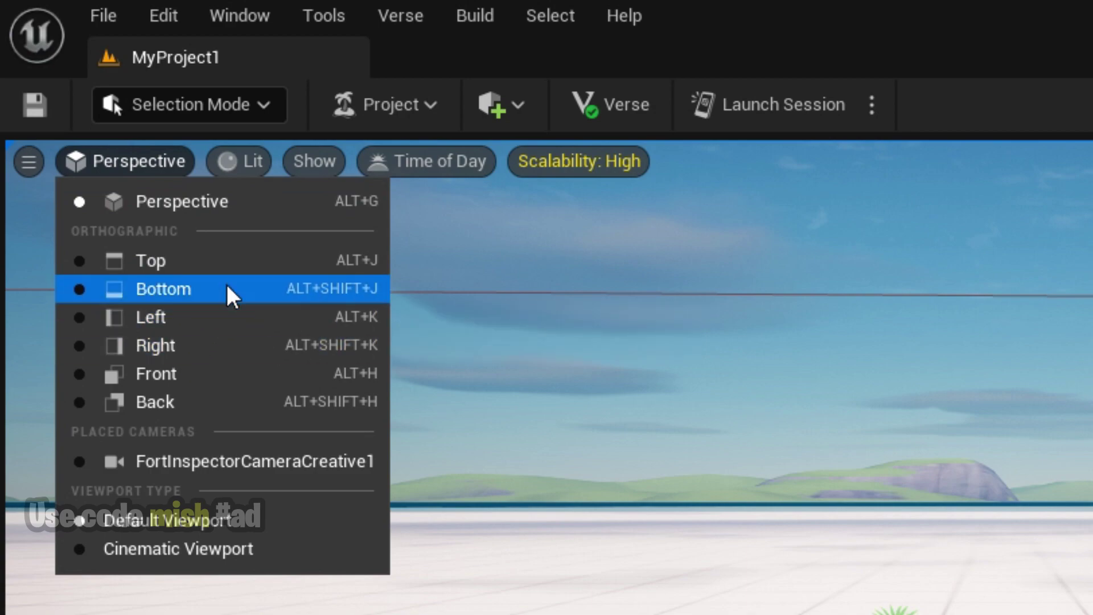
pyautogui.click(241, 170)
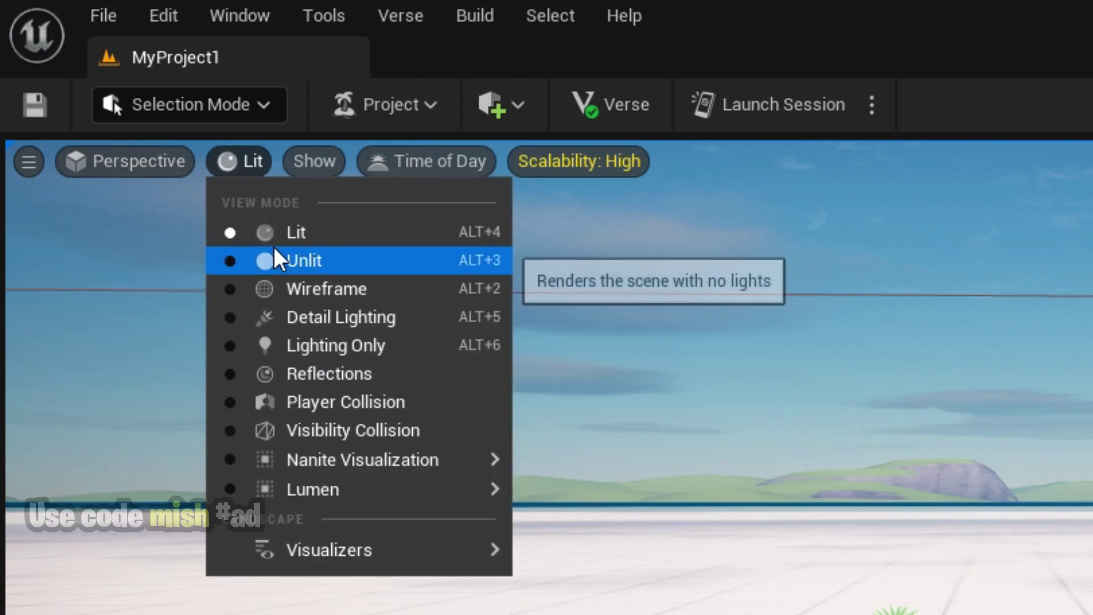
pyautogui.click(235, 262)
pyautogui.click(226, 289)
pyautogui.click(229, 227)
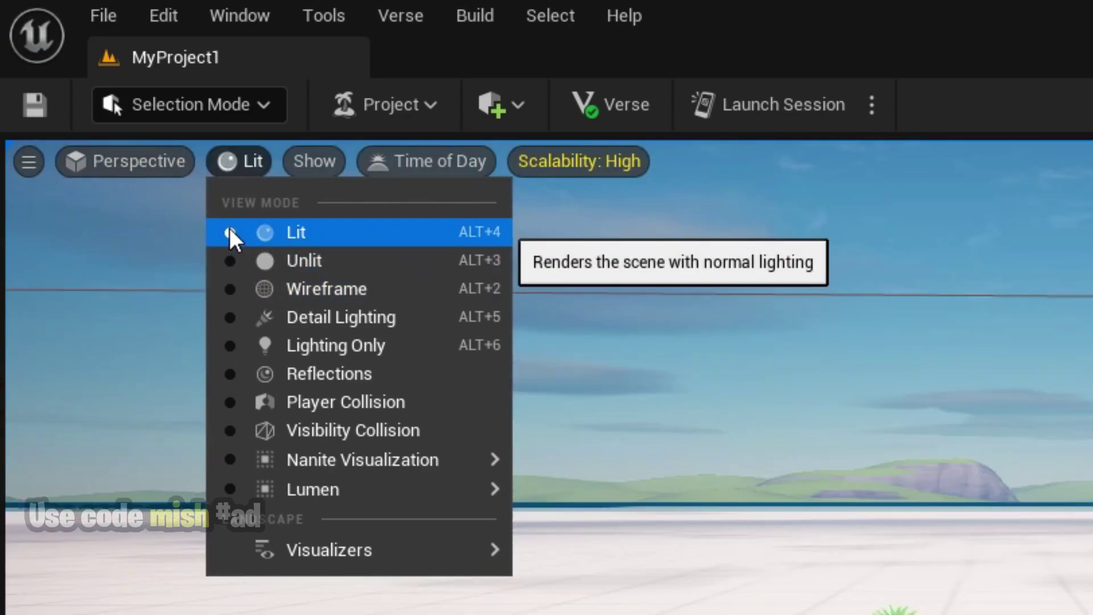
pyautogui.click(314, 161)
# - Set the preview time of day to 10.46875 and open the viewport's scalability options
pyautogui.click(428, 161)
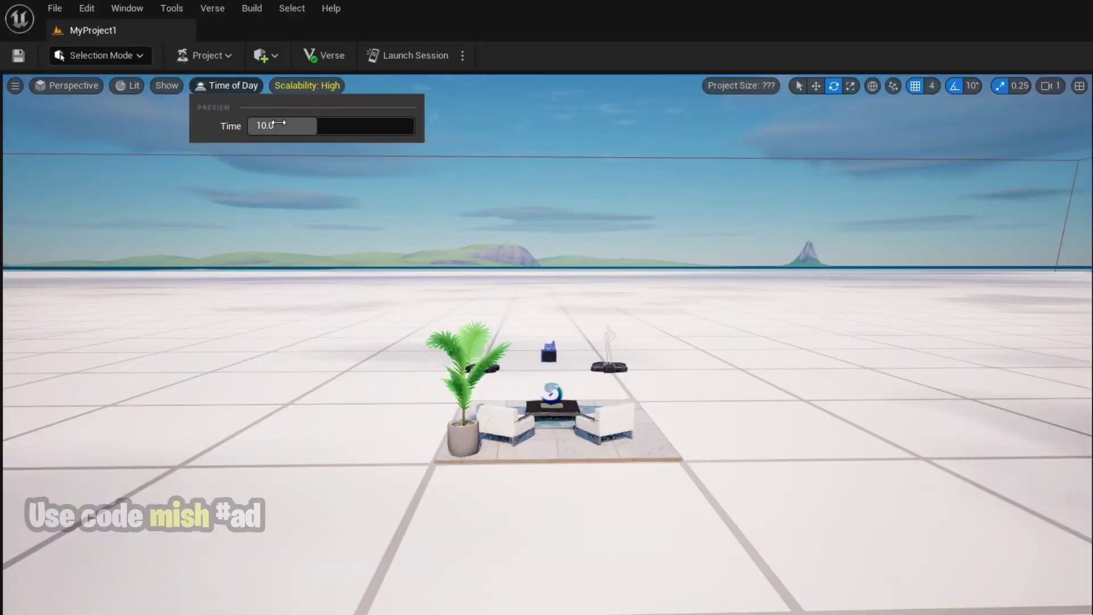
pyautogui.moveTo(314, 129)
pyautogui.mouseDown()
pyautogui.moveTo(413, 129)
pyautogui.moveTo(303, 126)
pyautogui.moveTo(365, 126)
pyautogui.moveTo(319, 126)
pyautogui.mouseUp()
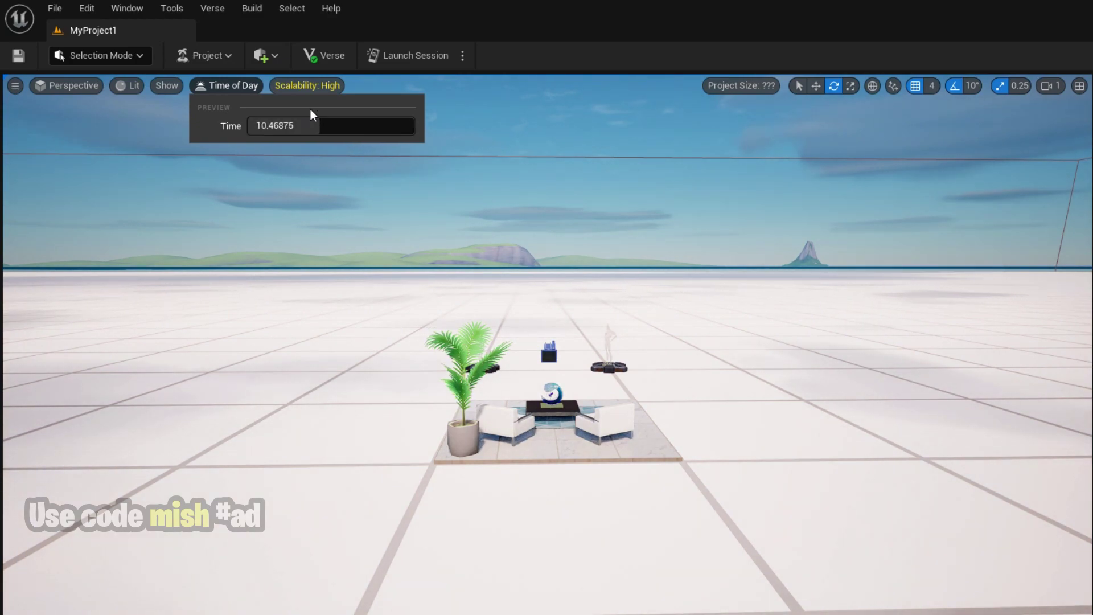
pyautogui.click(311, 88)
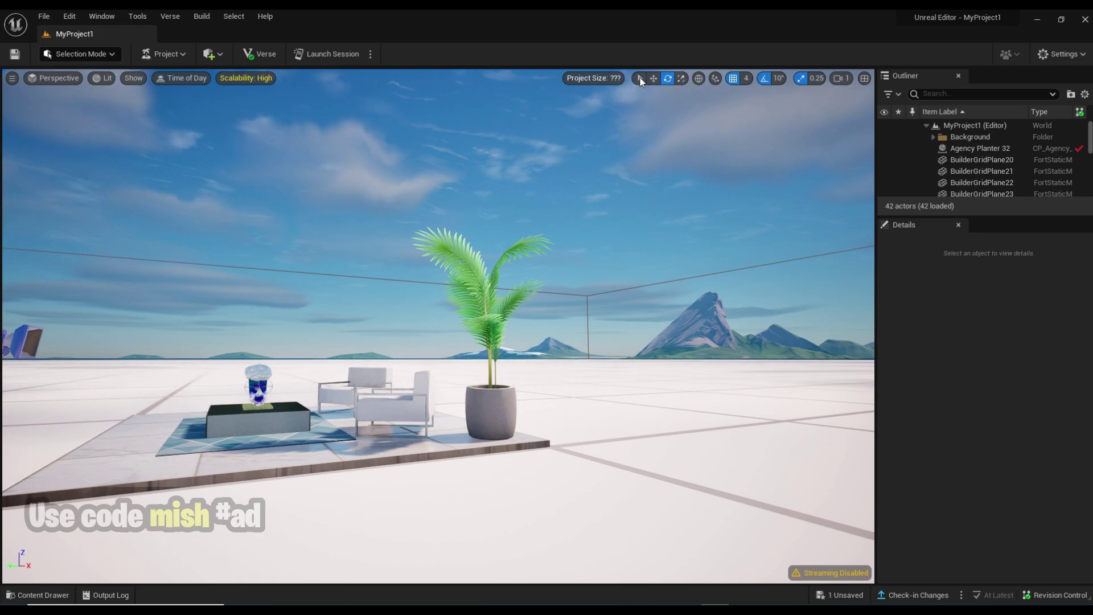
# - Scale the Agency Planter 32 palm to 6.5 in X, 3.25 in Y and 3.25 in Z
pyautogui.click(681, 79)
pyautogui.click(504, 386)
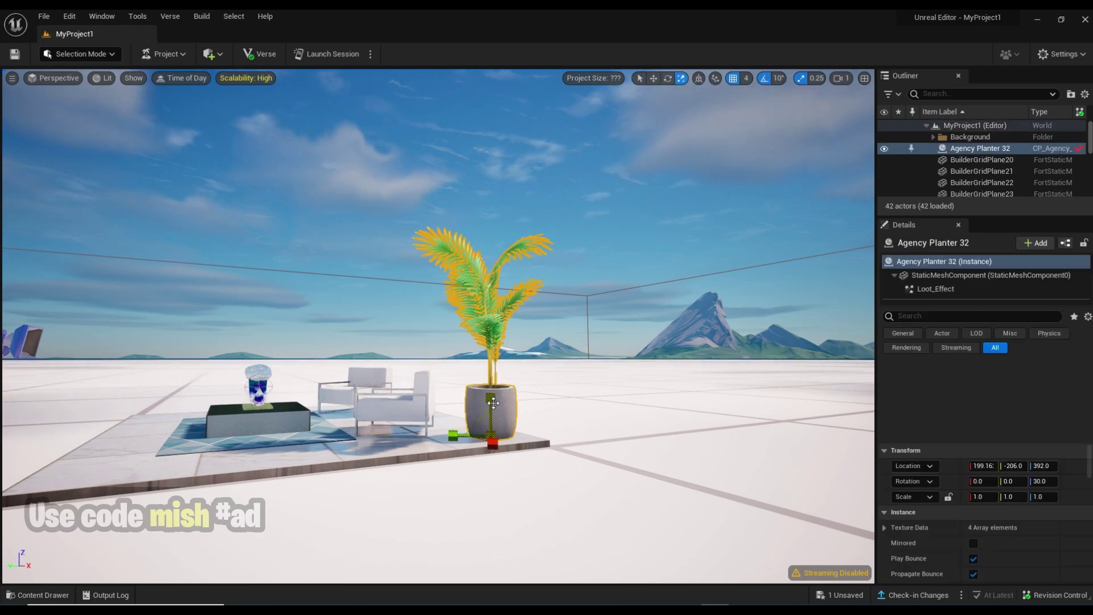
pyautogui.moveTo(491, 398); pyautogui.dragTo(491, 324)
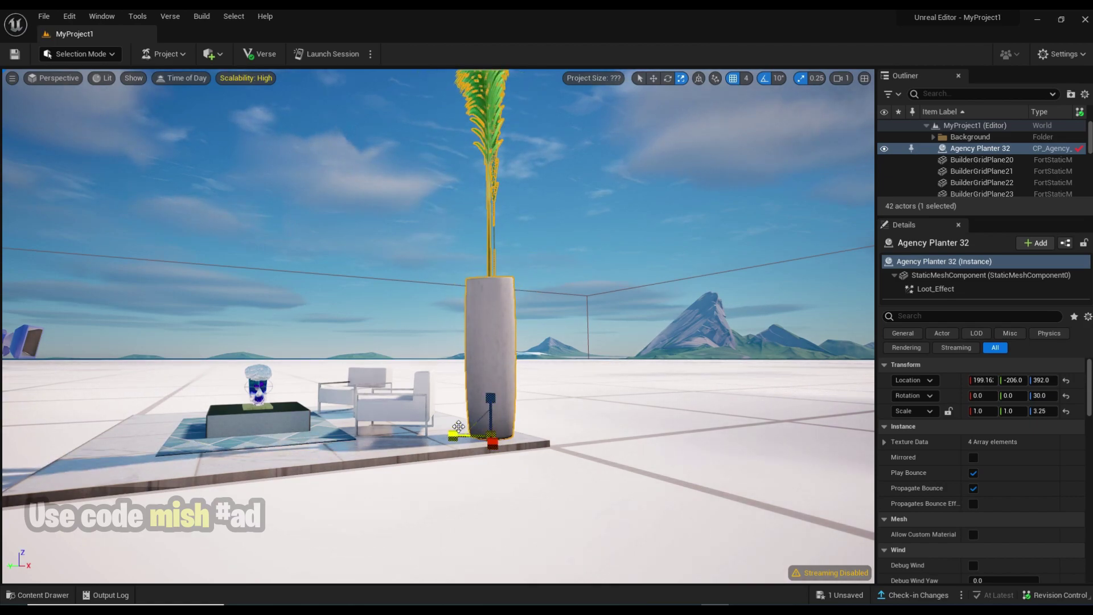
pyautogui.moveTo(459, 427); pyautogui.dragTo(393, 431)
pyautogui.moveTo(492, 443); pyautogui.dragTo(493, 486)
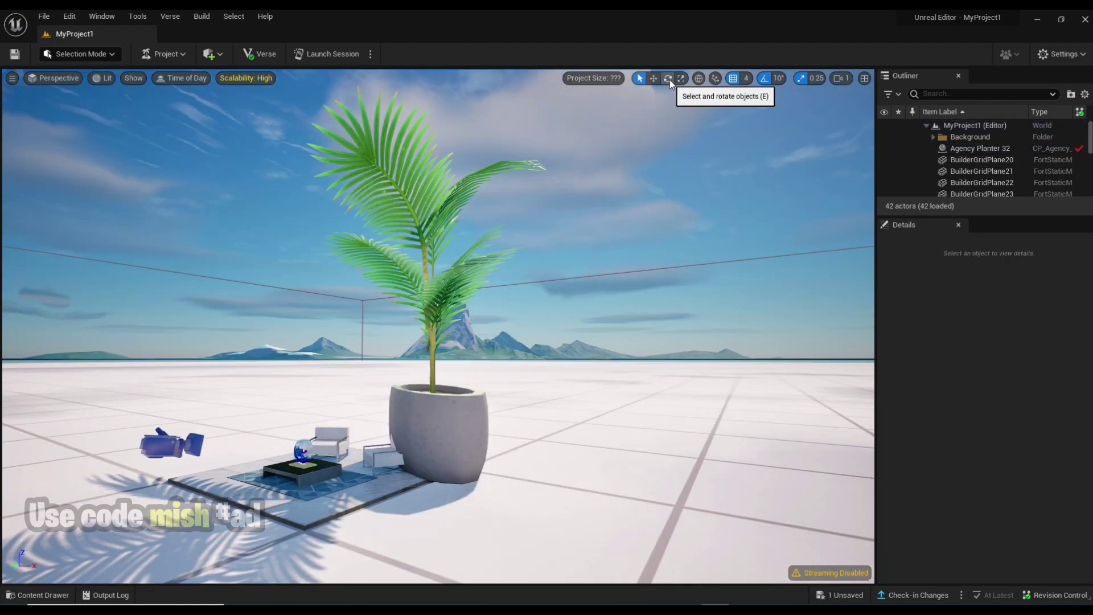
# - Rotate the enlarged palm planter so that it tilts to a Y rotation of -30°
pyautogui.click(455, 411)
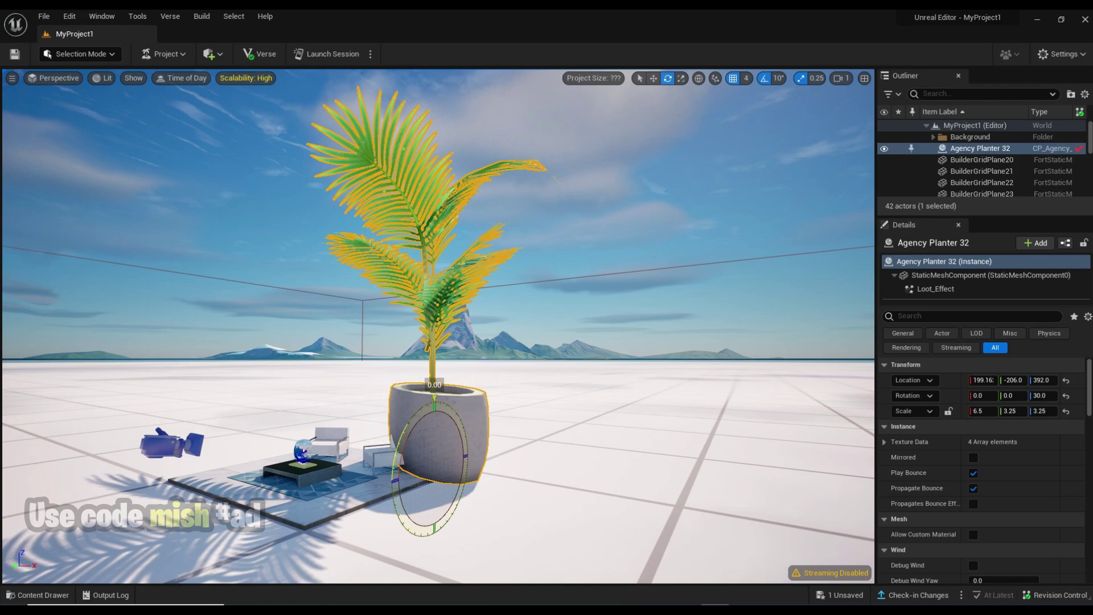
pyautogui.moveTo(413, 425)
pyautogui.mouseDown()
pyautogui.moveTo(387, 441)
pyautogui.moveTo(425, 418)
pyautogui.moveTo(417, 423)
pyautogui.mouseUp()
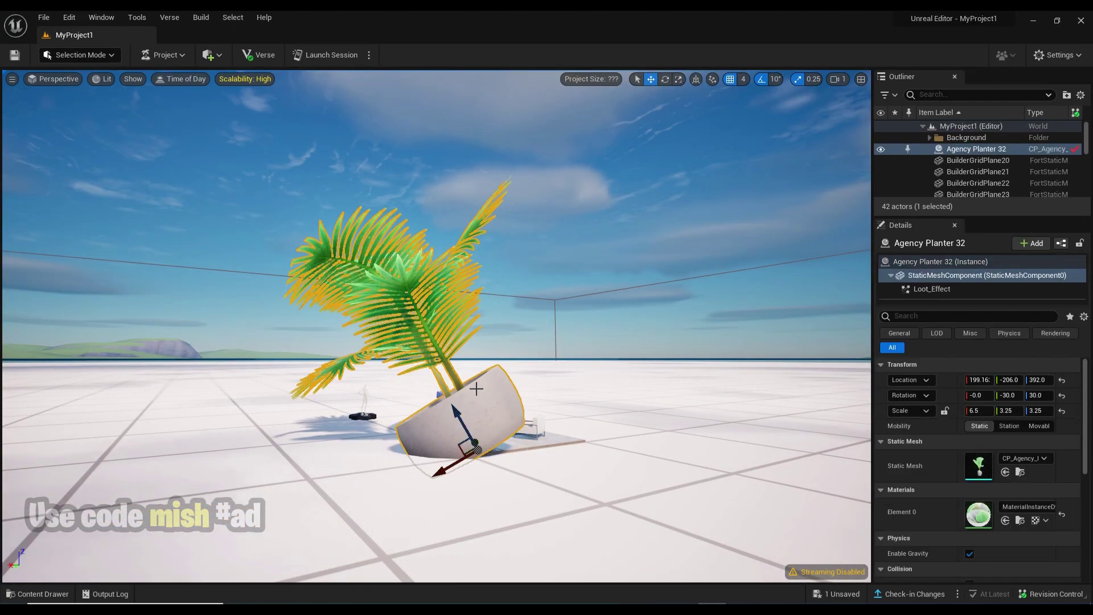
pyautogui.moveTo(477, 389)
pyautogui.mouseDown(button='right')
pyautogui.moveTo(516, 389)
pyautogui.moveTo(477, 391)
pyautogui.mouseUp(button='right')
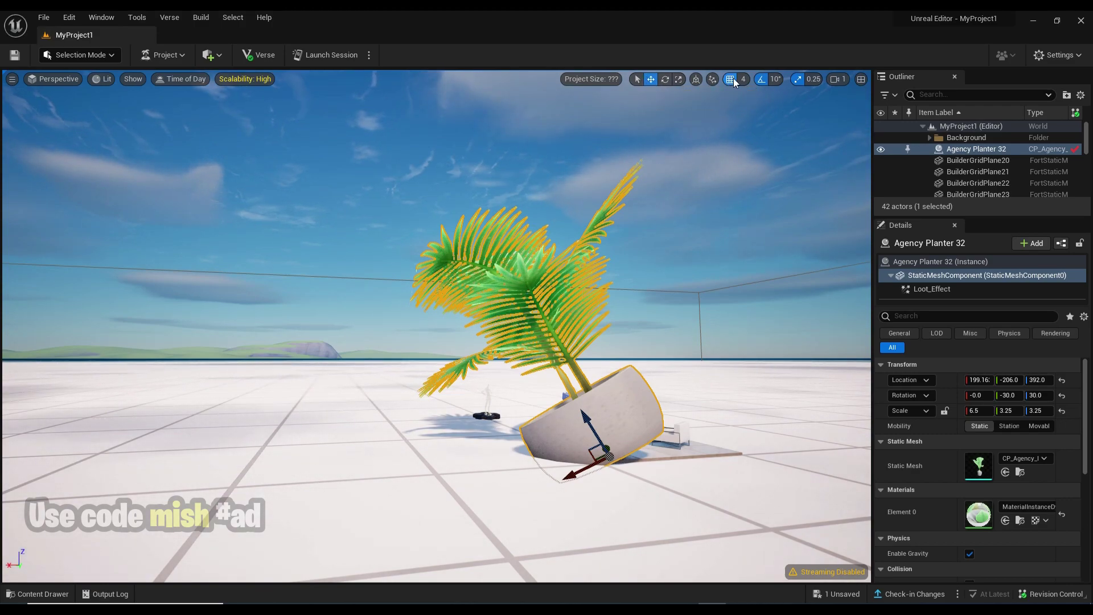
# - Enable surface snapping with Rotate to Surface Normal and set the rotation snap angle to 120°
pyautogui.click(712, 79)
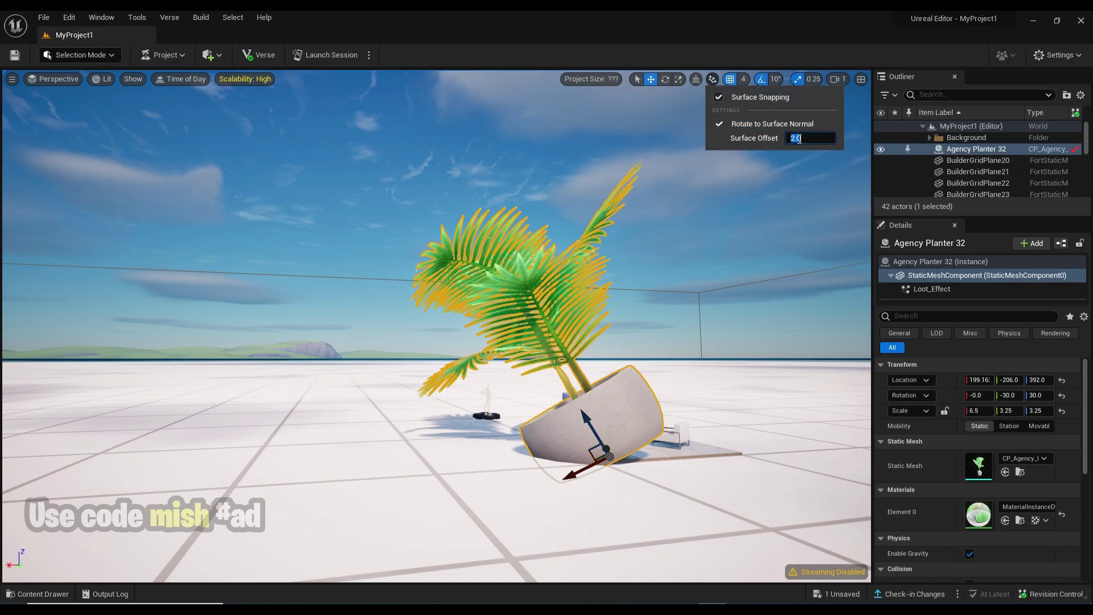
pyautogui.click(722, 276)
pyautogui.click(620, 385)
pyautogui.moveTo(620, 386); pyautogui.dragTo(648, 385, button='right')
pyautogui.moveTo(582, 453); pyautogui.dragTo(472, 399)
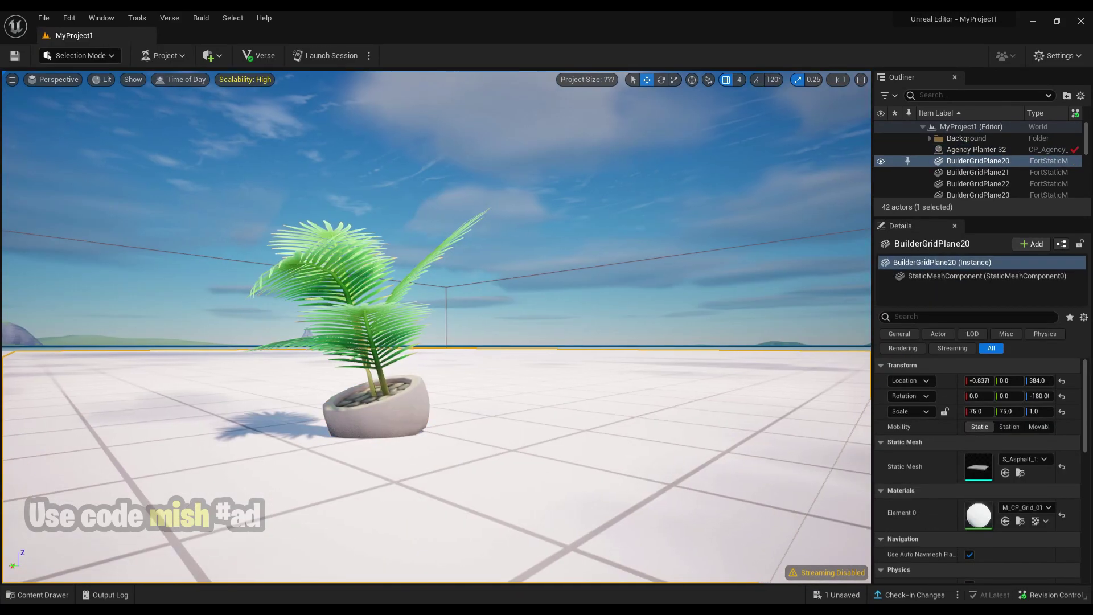
pyautogui.moveTo(403, 389); pyautogui.dragTo(426, 388, button='right')
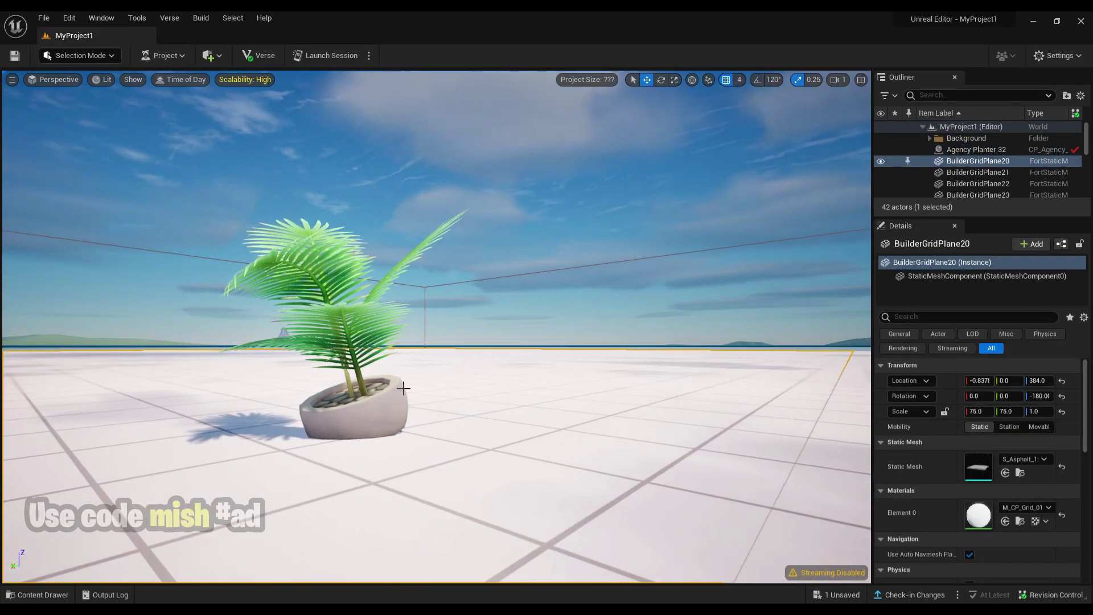
# - Inspect the level in the four-pane viewport layout and the enlarged Right view, and return to the single perspective view
pyautogui.click(859, 80)
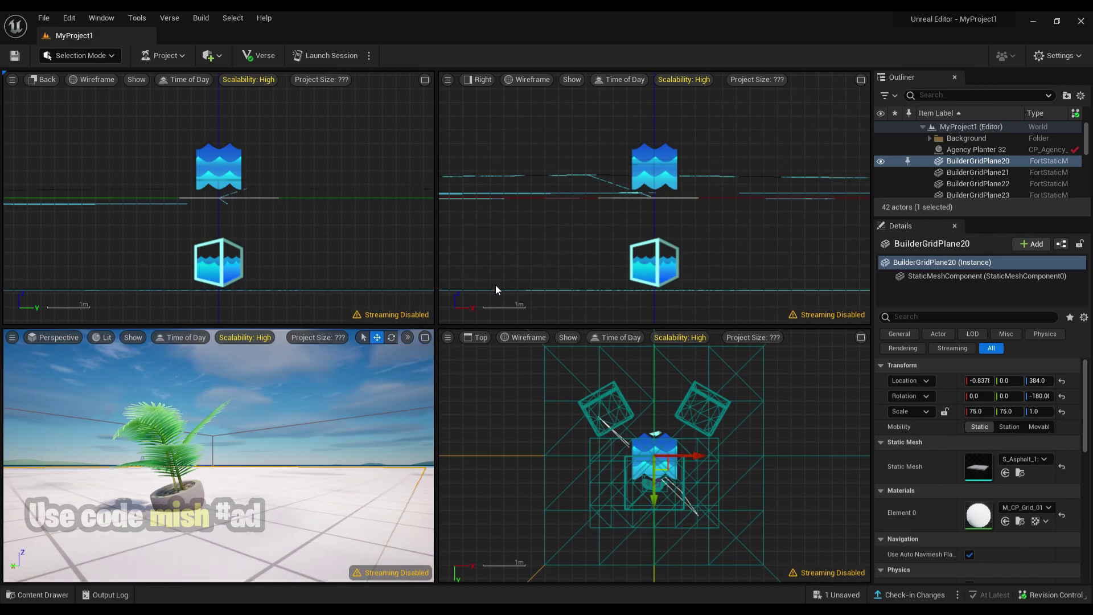
pyautogui.click(424, 338)
pyautogui.click(860, 79)
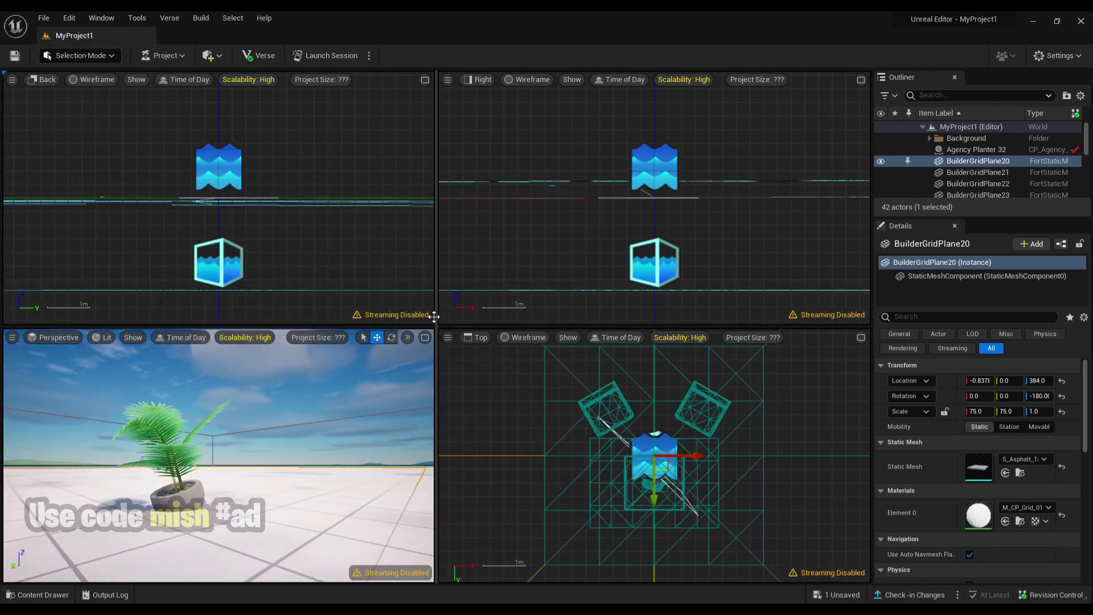
pyautogui.click(859, 80)
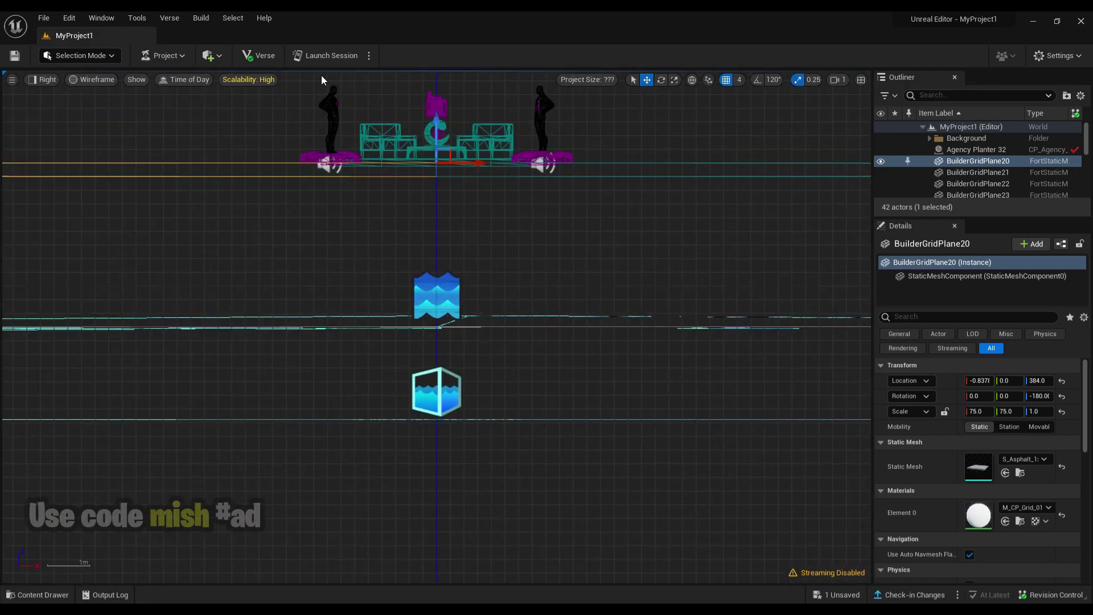
pyautogui.click(860, 80)
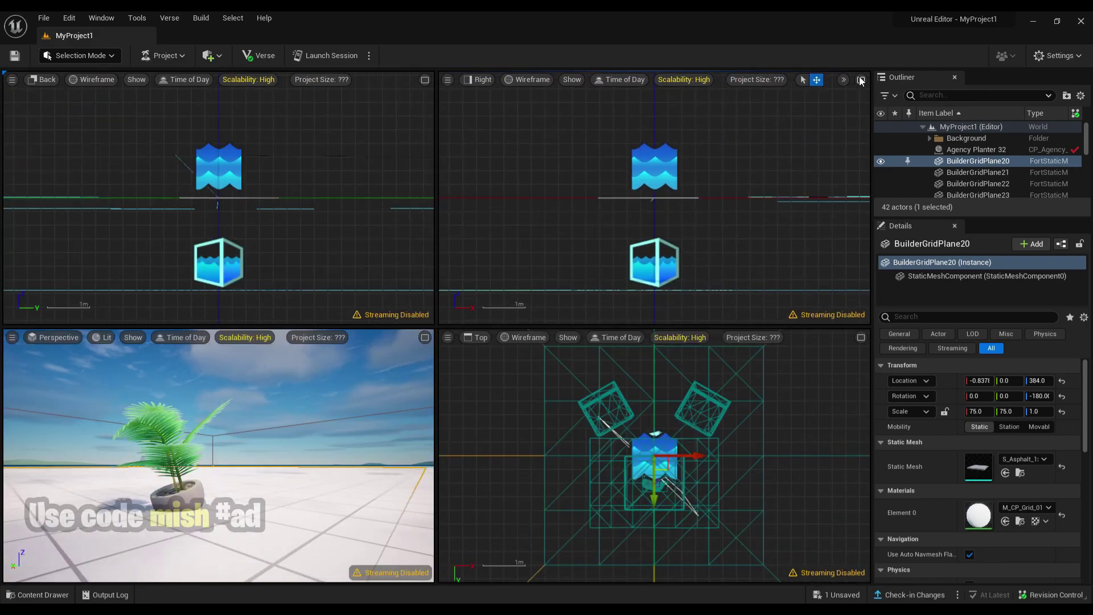
pyautogui.click(423, 339)
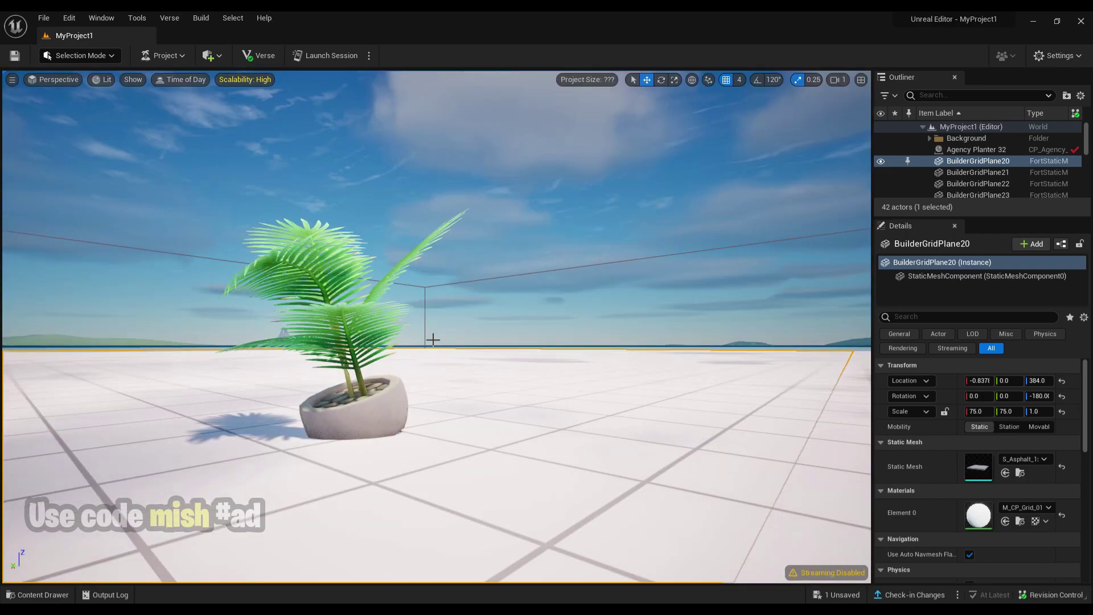
# - Browse the water body assets in the Fortnite Environment folder of the content drawer
pyautogui.moveTo(432, 338); pyautogui.dragTo(327, 386, button='right')
pyautogui.click(42, 595)
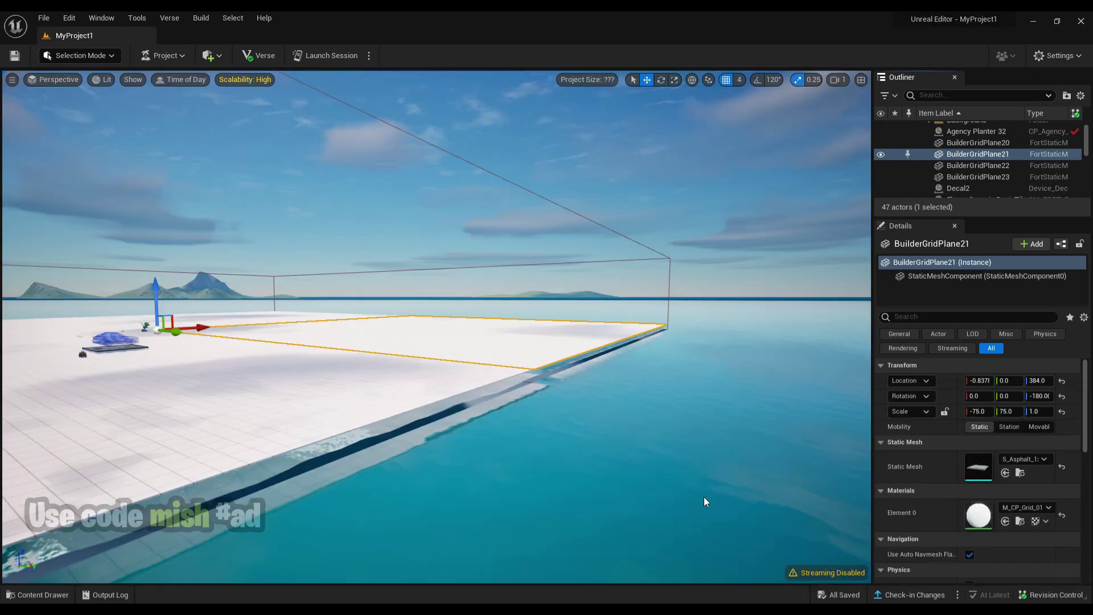
pyautogui.hotkey('ctrl', 'space')
pyautogui.hotkey('ctrl', 'space')
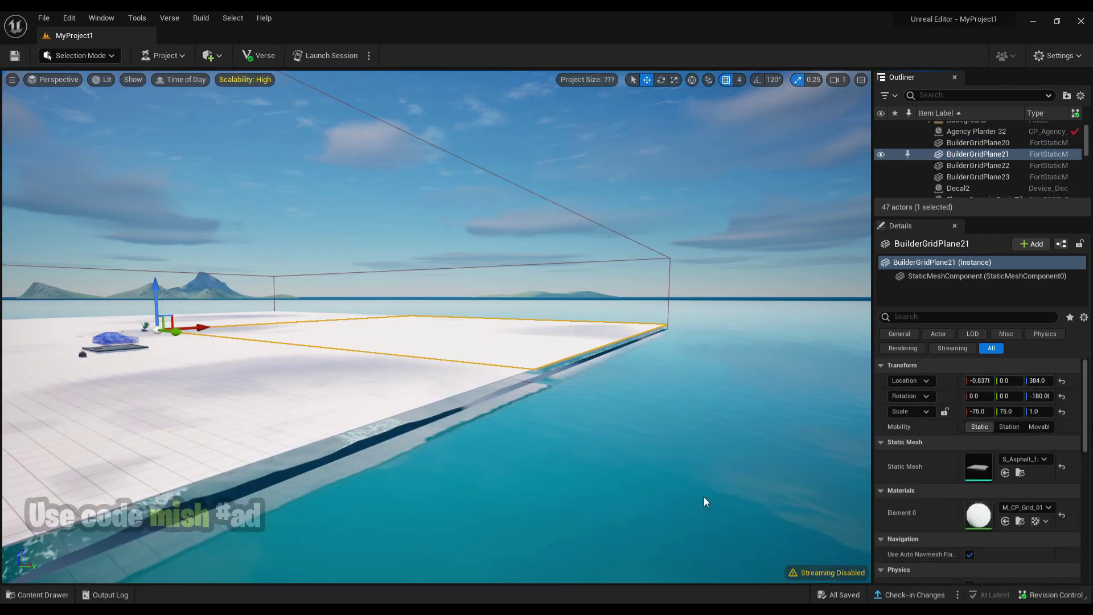
pyautogui.hotkey('ctrl', 'space')
pyautogui.hotkey('ctrl', 'space')
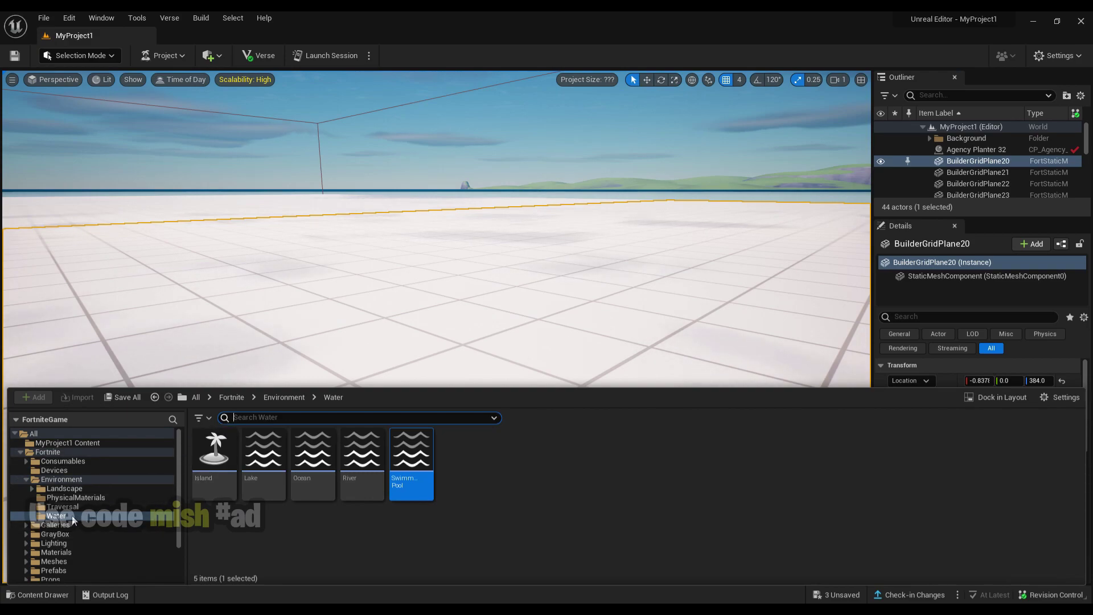
# - Place a Sedan Spawner from the Fortnite Devices folder on the grid floor
pyautogui.doubleClick(68, 479)
pyautogui.click(68, 470)
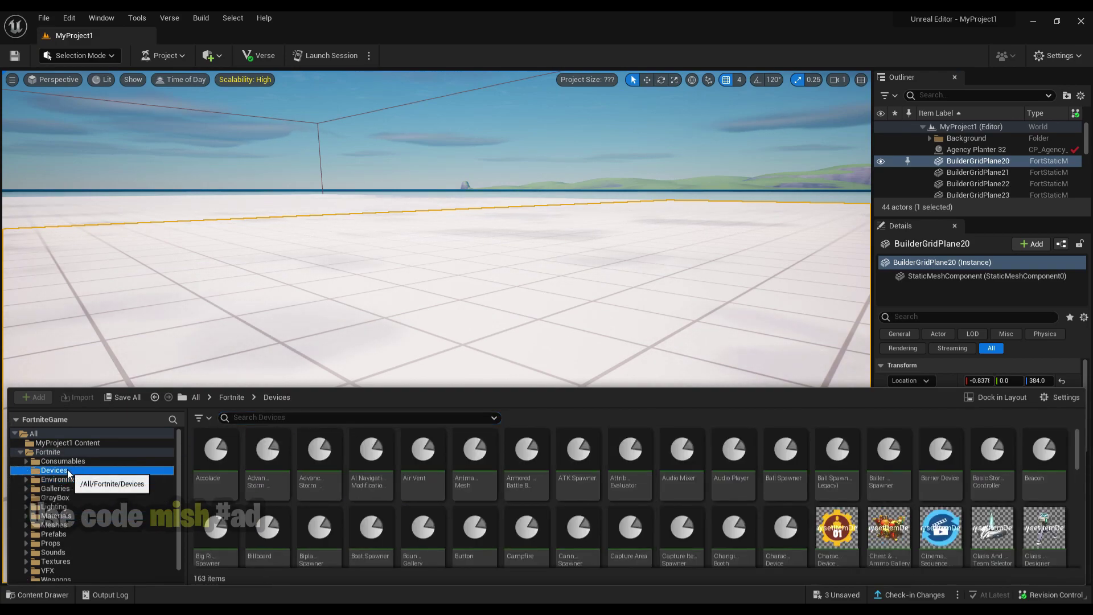
pyautogui.scroll(-2, 717, 521)
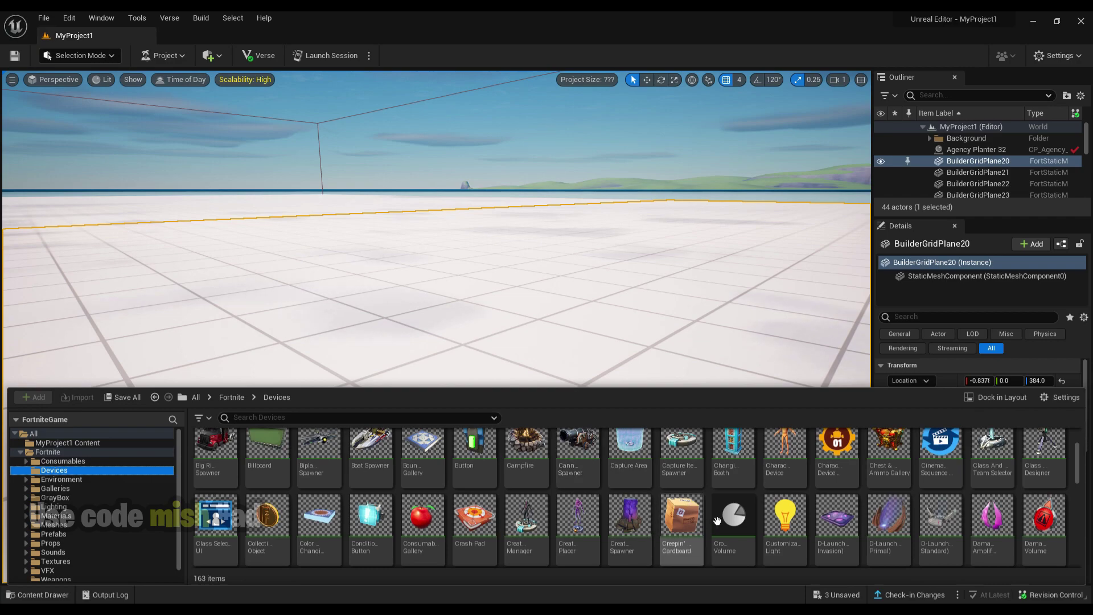
pyautogui.scroll(-3, 862, 511)
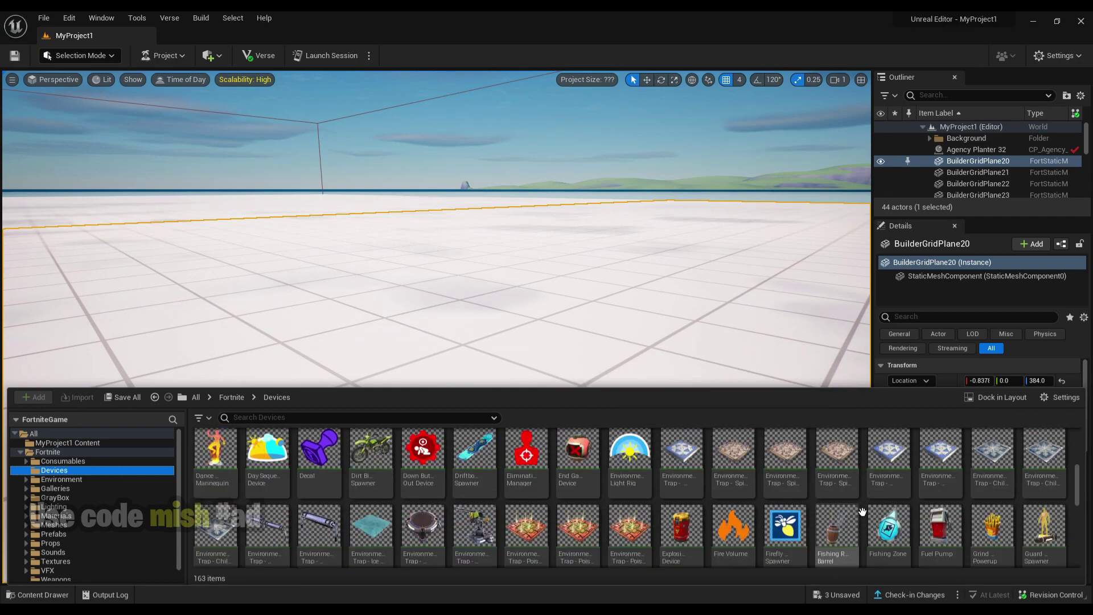
pyautogui.scroll(-5, 862, 511)
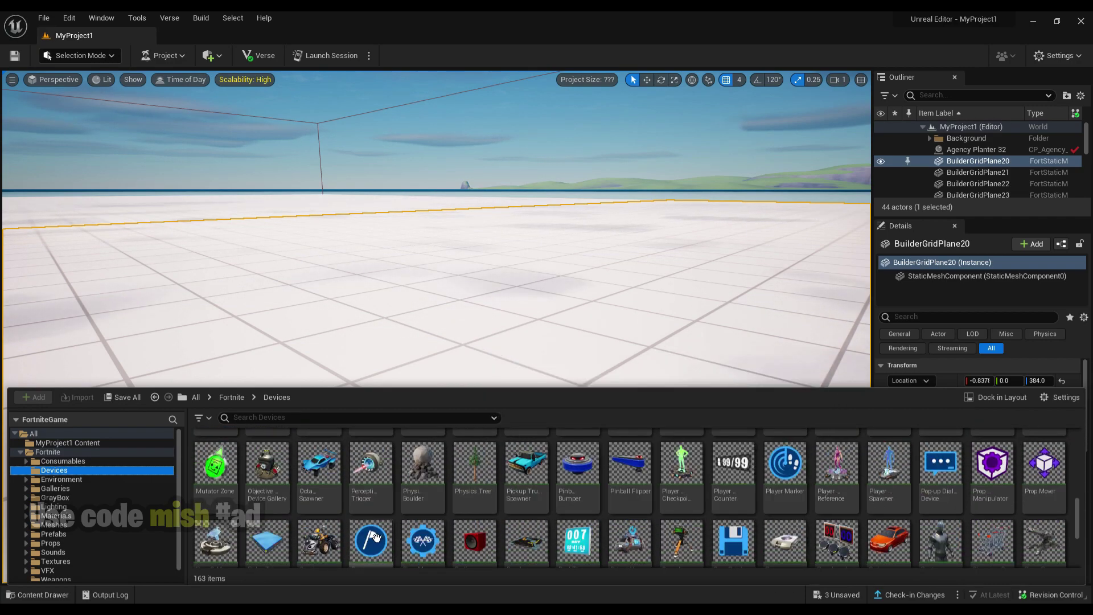
pyautogui.scroll(-2, 680, 540)
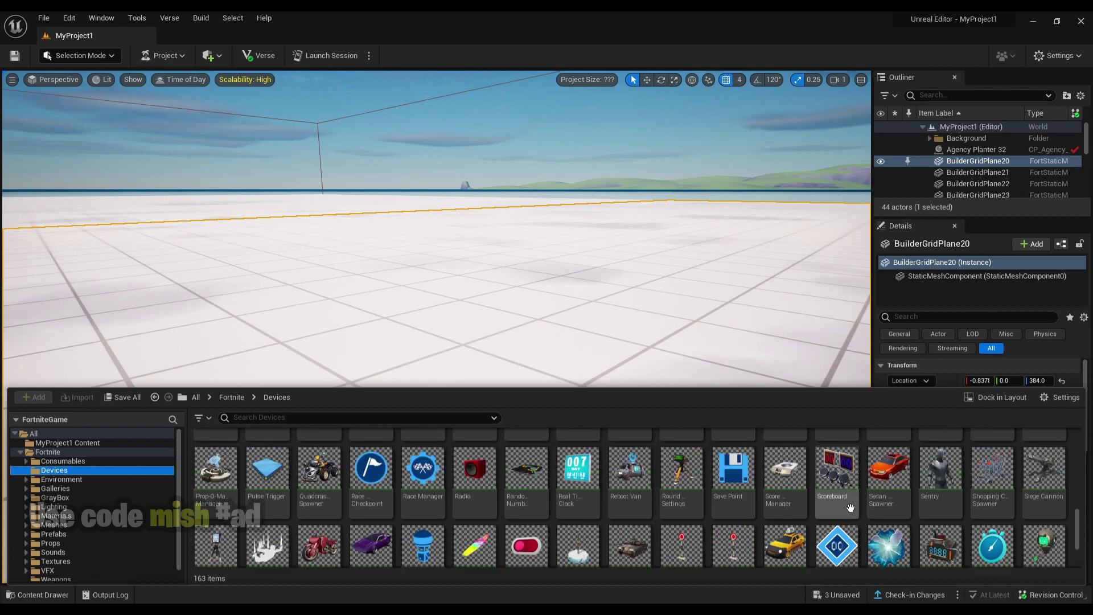
pyautogui.doubleClick(889, 478)
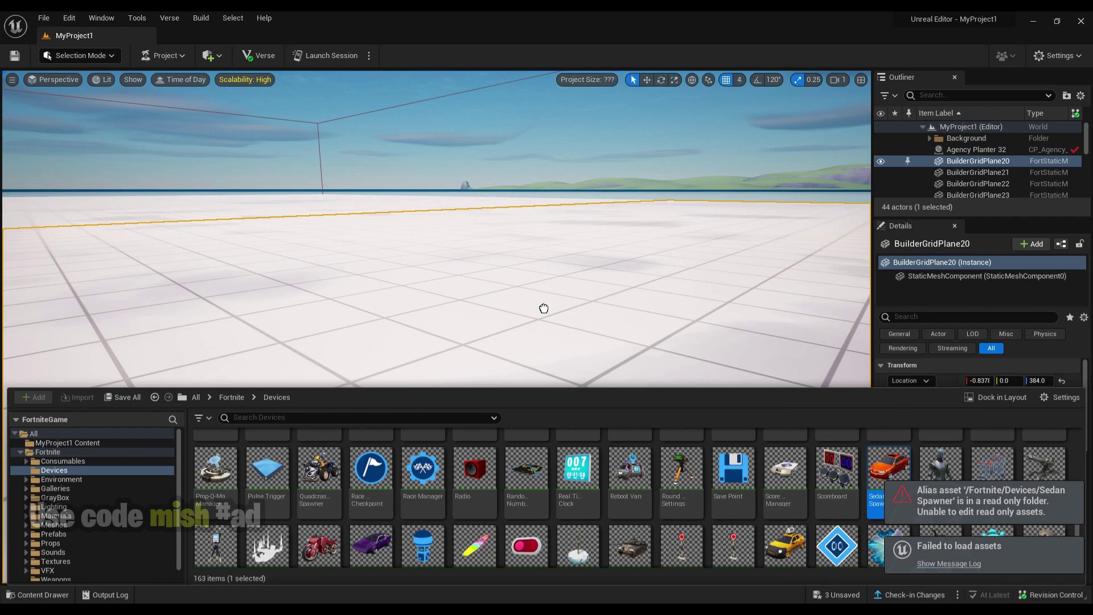
pyautogui.moveTo(888, 461); pyautogui.dragTo(808, 427)
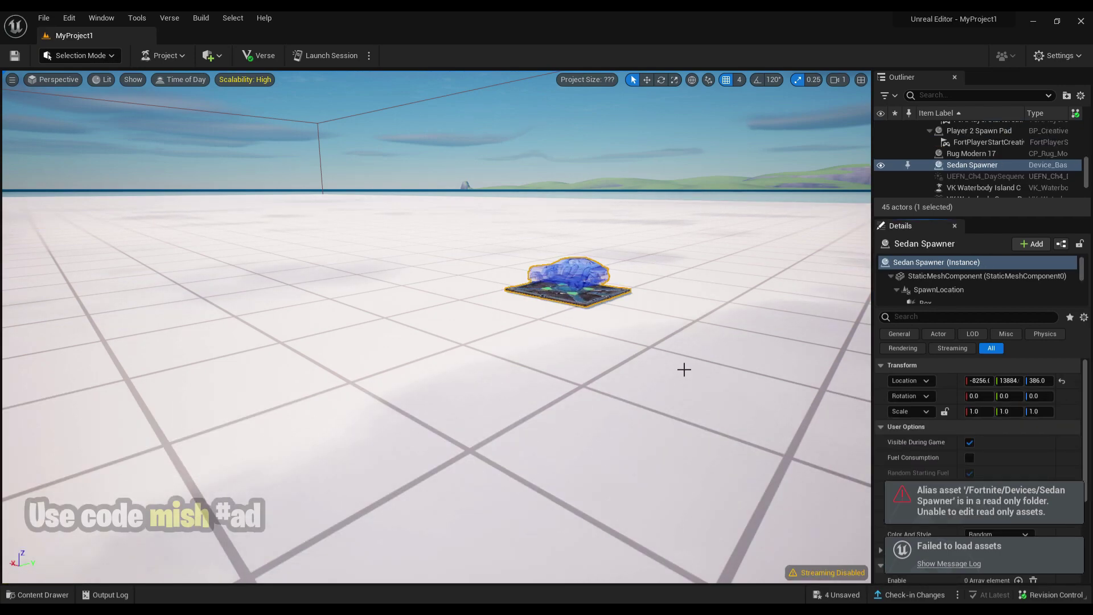
# - Raise the Sedan Spawner to a Z location of 406 and scale it up uniformly
pyautogui.moveTo(483, 284); pyautogui.dragTo(559, 305)
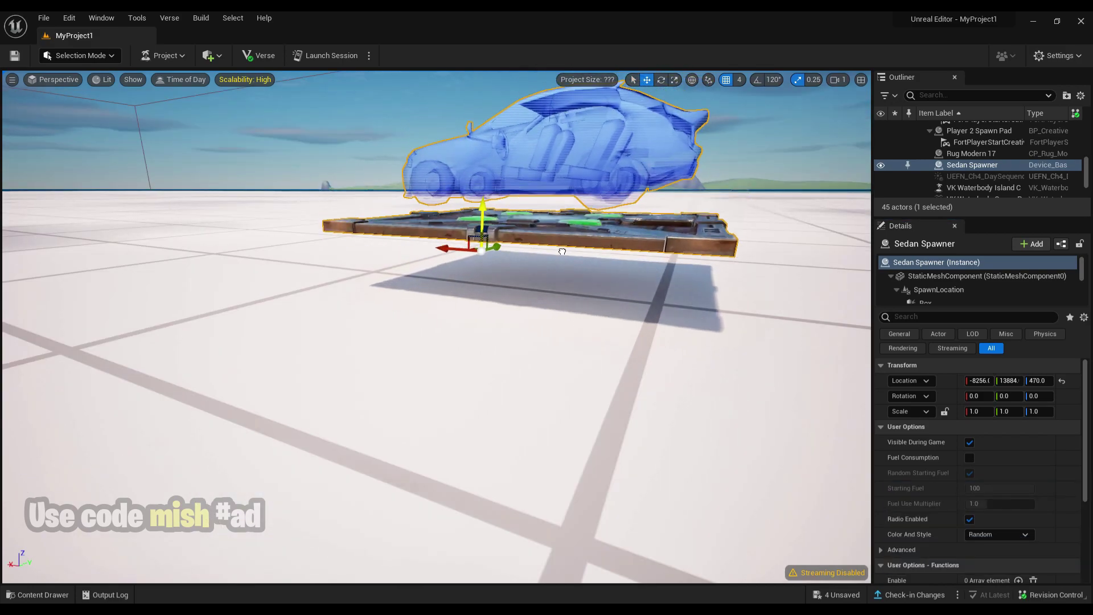
pyautogui.click(674, 80)
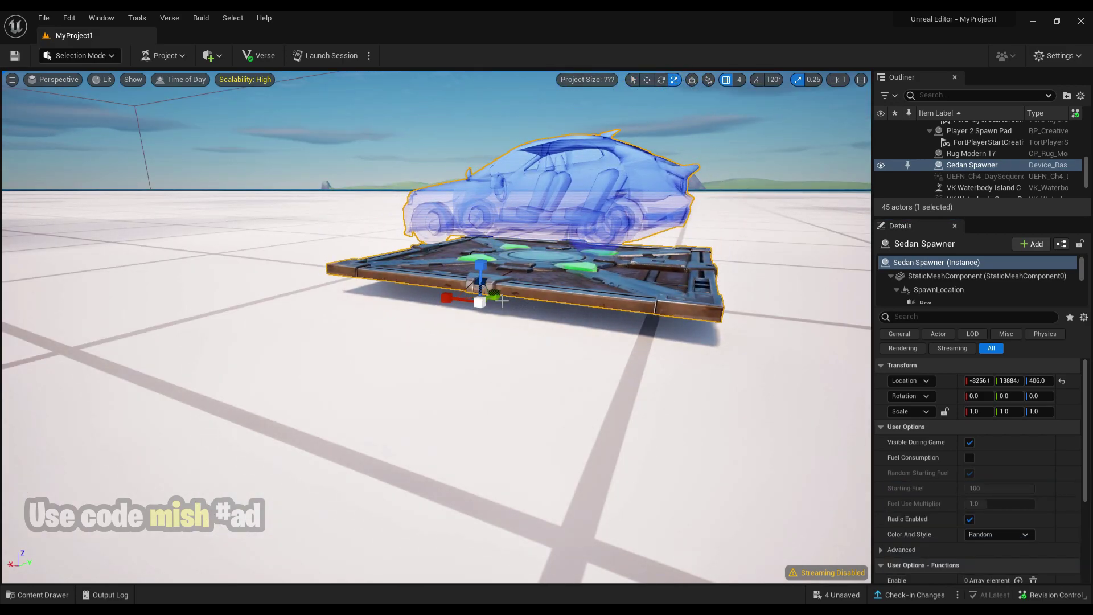
pyautogui.moveTo(476, 305); pyautogui.dragTo(536, 368)
pyautogui.click(548, 348)
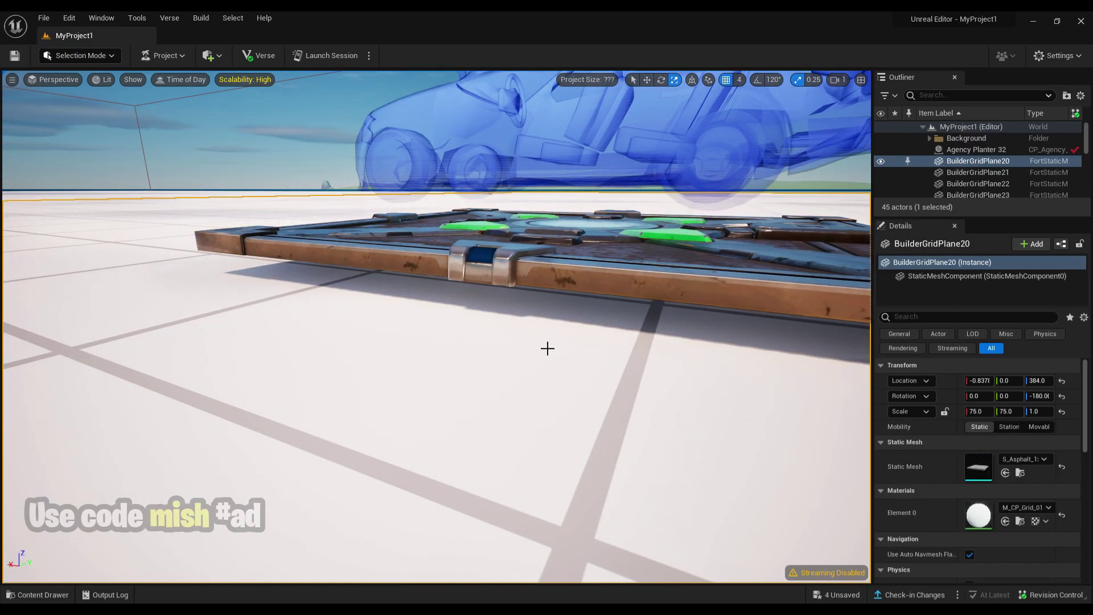
# - Scale the Sedan Spawner down uniformly to 0.5 on all three axes
pyautogui.press('s')
pyautogui.click(514, 339)
pyautogui.press('w')
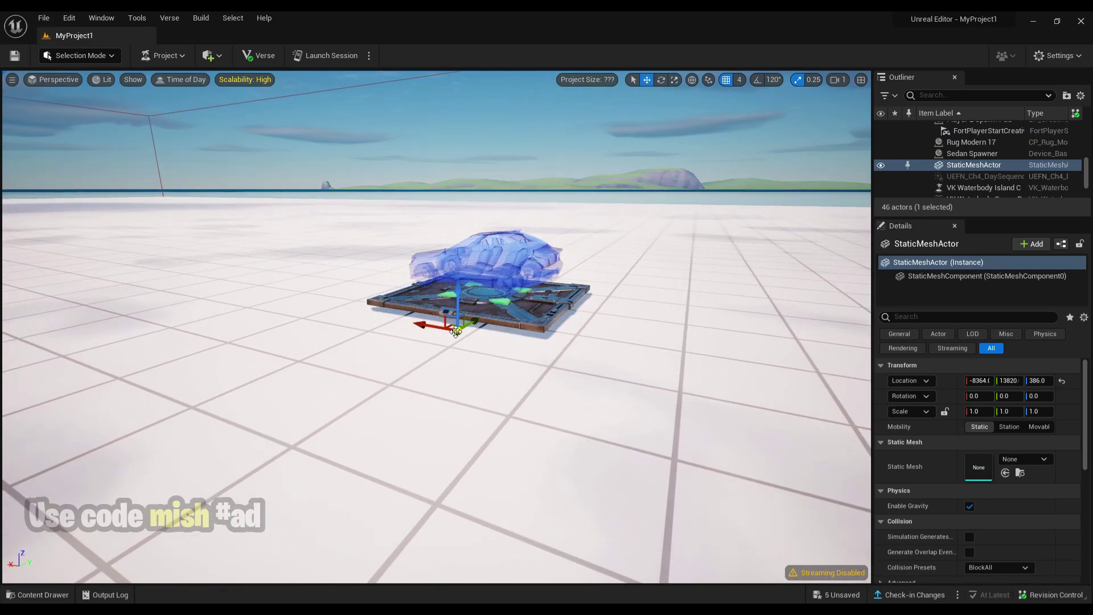
pyautogui.click(675, 80)
pyautogui.click(530, 276)
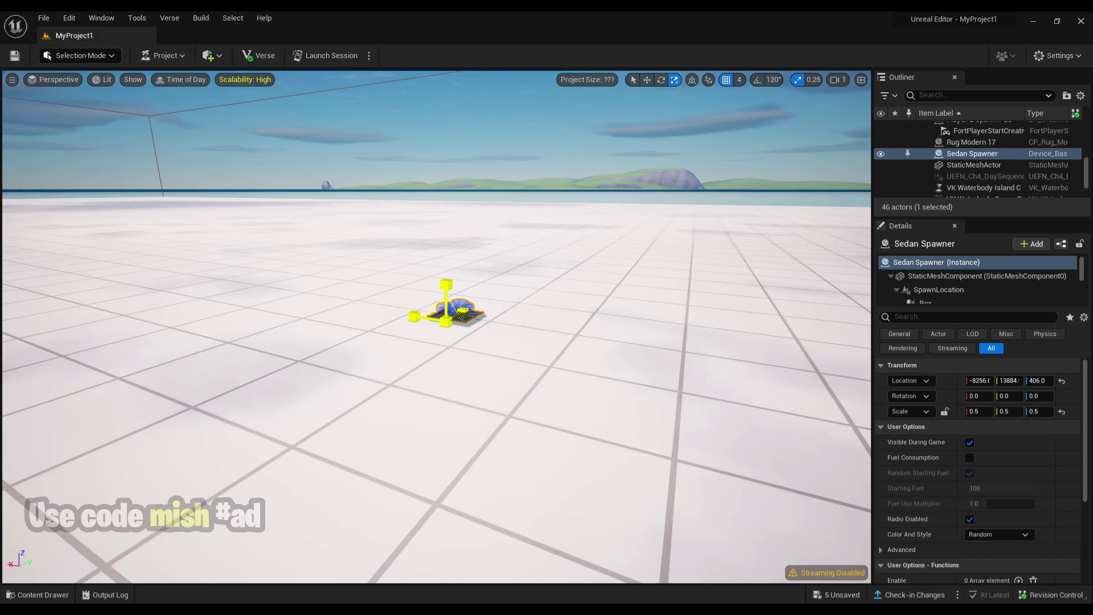
# - Deselect the Sedan Spawner by selecting the grid floor, and examine the spawner up close from its side and front
pyautogui.click(558, 471)
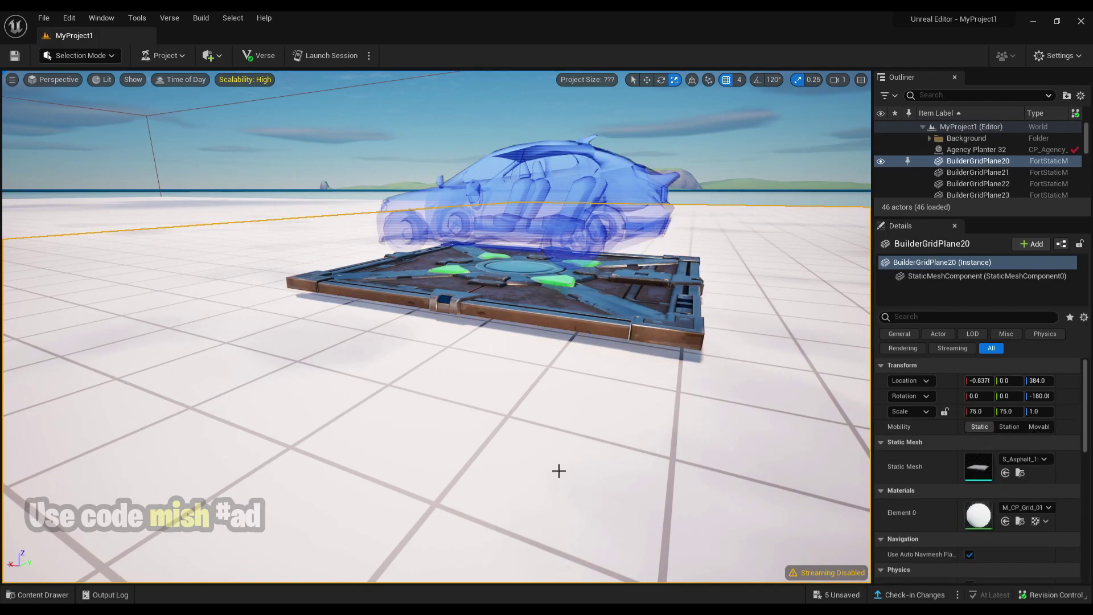
pyautogui.moveTo(576, 471)
pyautogui.mouseDown(button='right')
pyautogui.moveTo(973, 471)
pyautogui.moveTo(573, 471)
pyautogui.mouseUp(button='right')
pyautogui.press('a')
pyautogui.press('w')
pyautogui.press('q')
pyautogui.press('s')
pyautogui.press('d')
pyautogui.press('a')
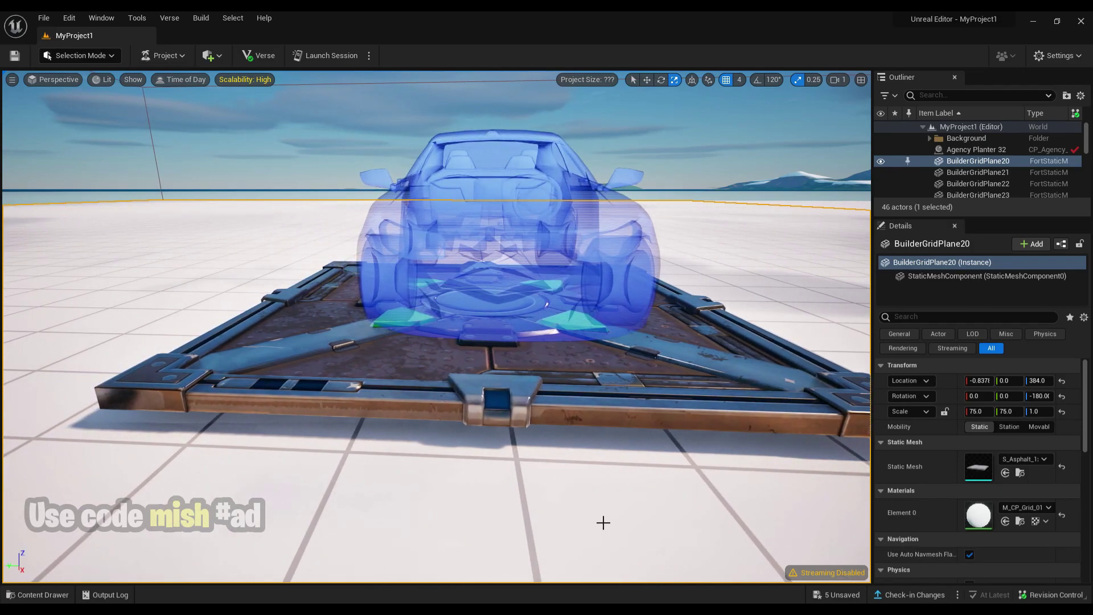
# - Place a Reboot Van from the Fortnite Devices folder on the empty grid floor beside the Sedan Spawner
pyautogui.moveTo(603, 522)
pyautogui.mouseDown(button='right')
pyautogui.moveTo(820, 522)
pyautogui.moveTo(541, 522)
pyautogui.moveTo(603, 521)
pyautogui.mouseUp(button='right')
pyautogui.press('a')
pyautogui.press('s')
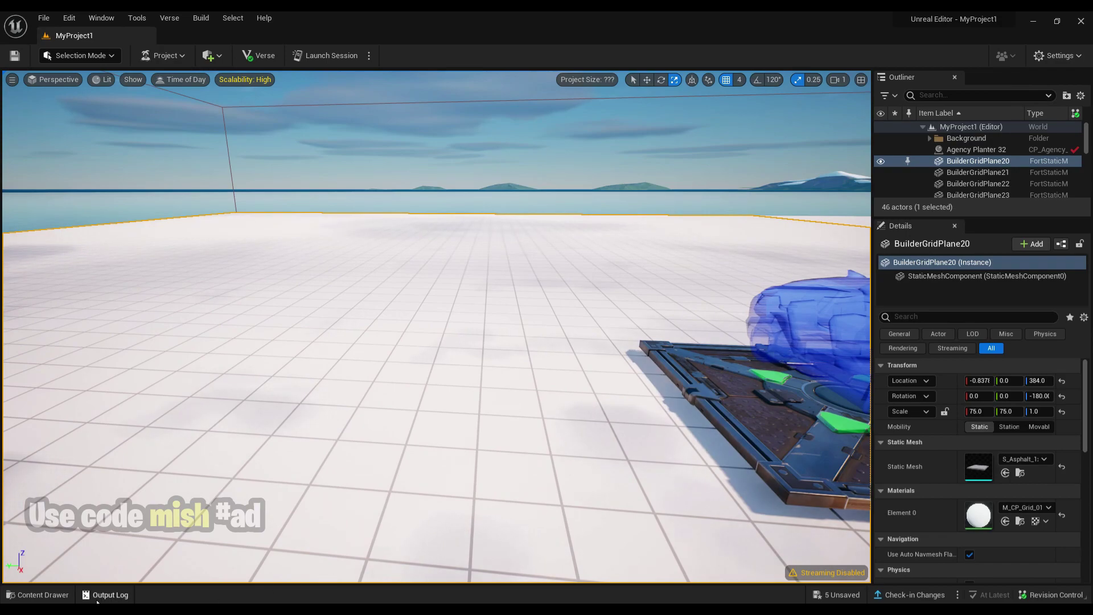
pyautogui.hotkey('ctrl', 'space')
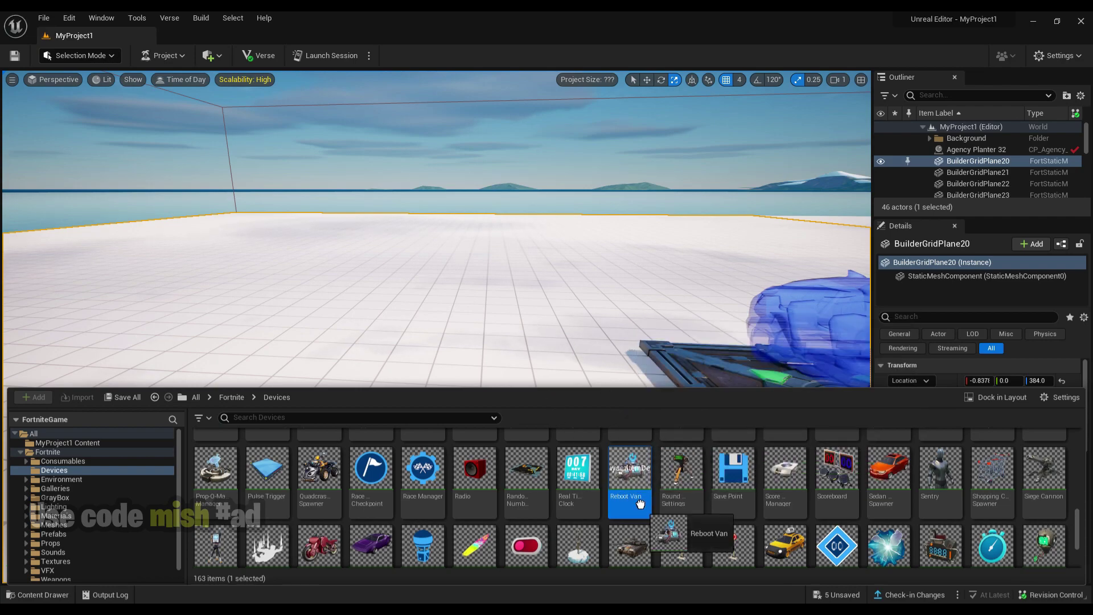
pyautogui.moveTo(639, 504); pyautogui.dragTo(639, 504)
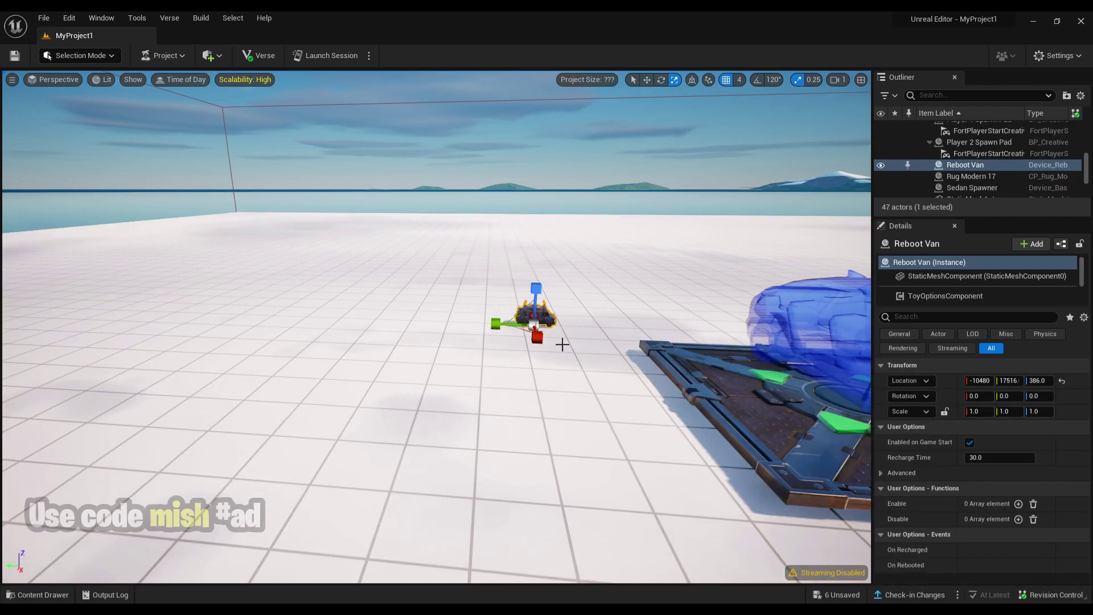
# - Examine the placed Reboot Van up close and compare it with the Sedan Spawner behind it
pyautogui.press('a')
pyautogui.moveTo(568, 338); pyautogui.dragTo(648, 338, button='right')
pyautogui.press('q')
pyautogui.press('a')
pyautogui.press('d')
pyautogui.moveTo(535, 335); pyautogui.dragTo(483, 342, button='right')
pyautogui.press('a')
pyautogui.press('s')
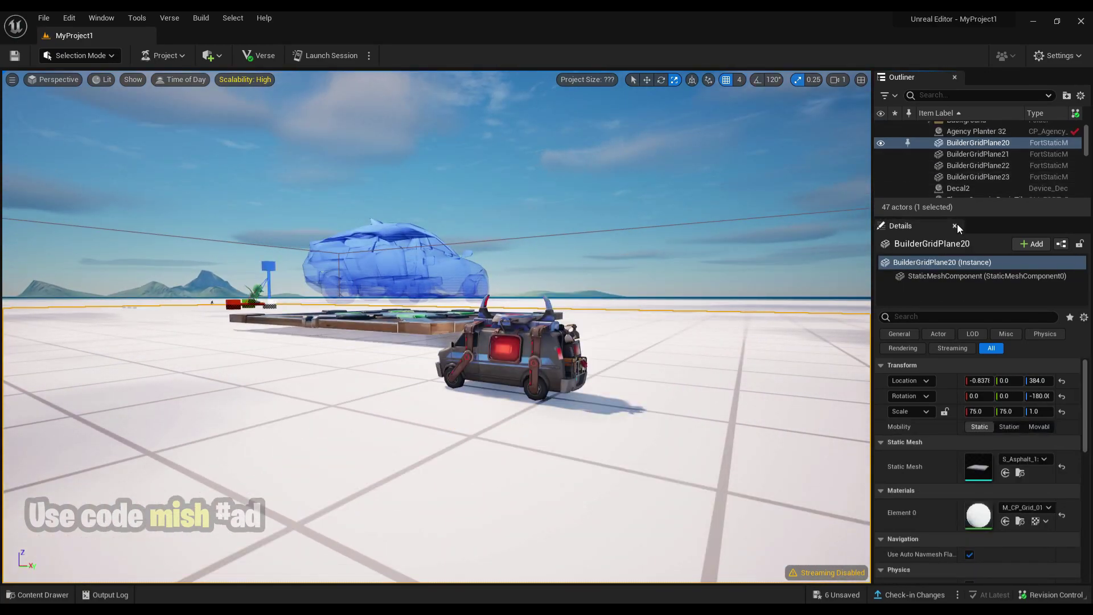
# - Close the Details panel and focus the view on the Outliner's actors one after another, from Agency Planter 32 to LevelBounds
pyautogui.click(954, 225)
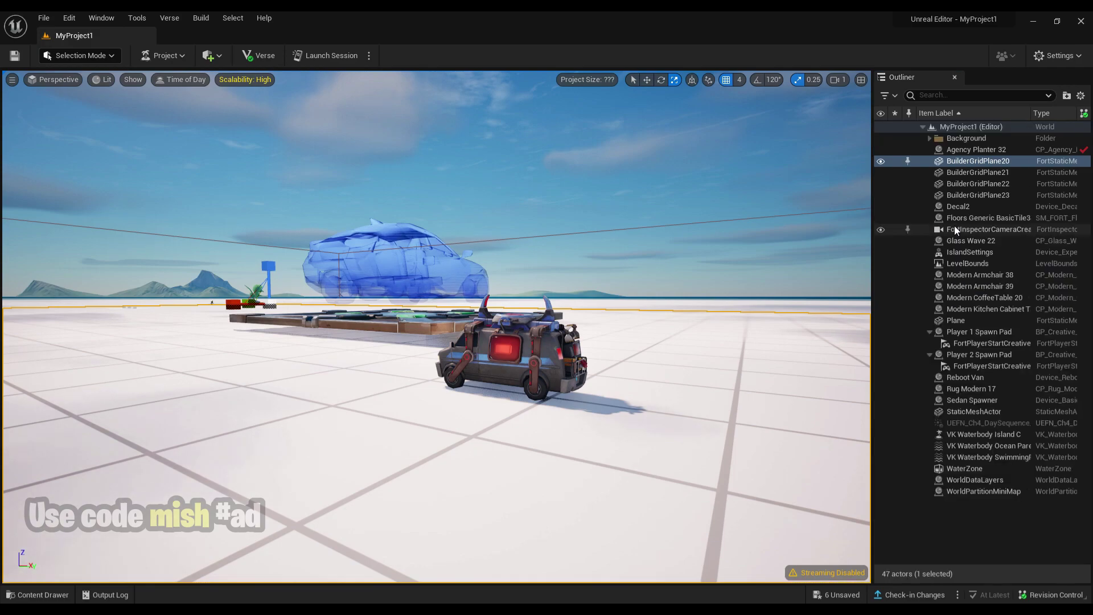
pyautogui.click(975, 139)
pyautogui.doubleClick(978, 149)
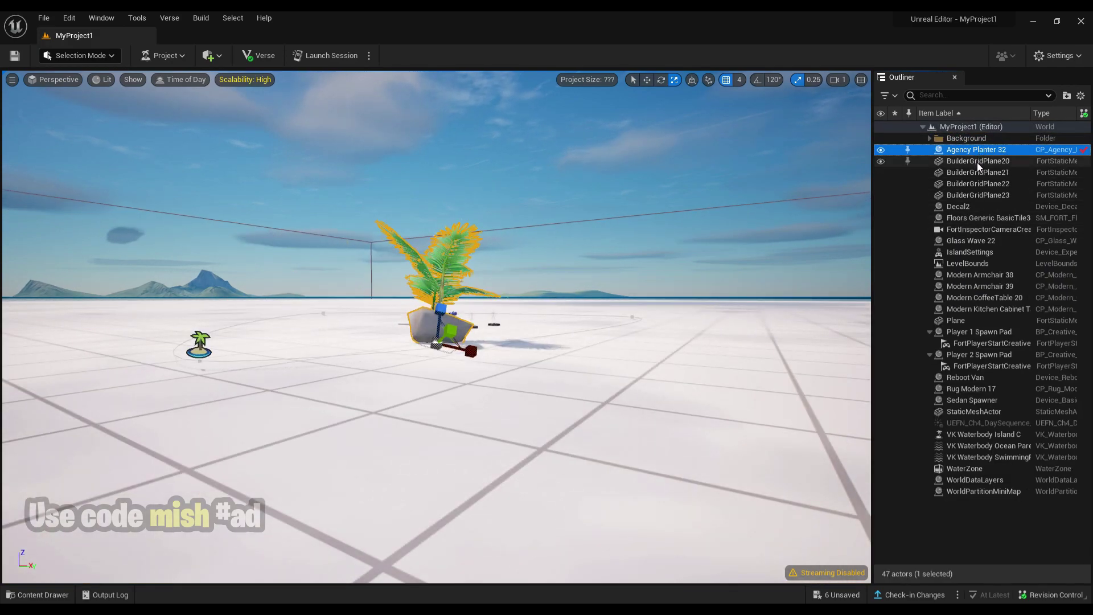
pyautogui.doubleClick(976, 161)
pyautogui.doubleClick(977, 174)
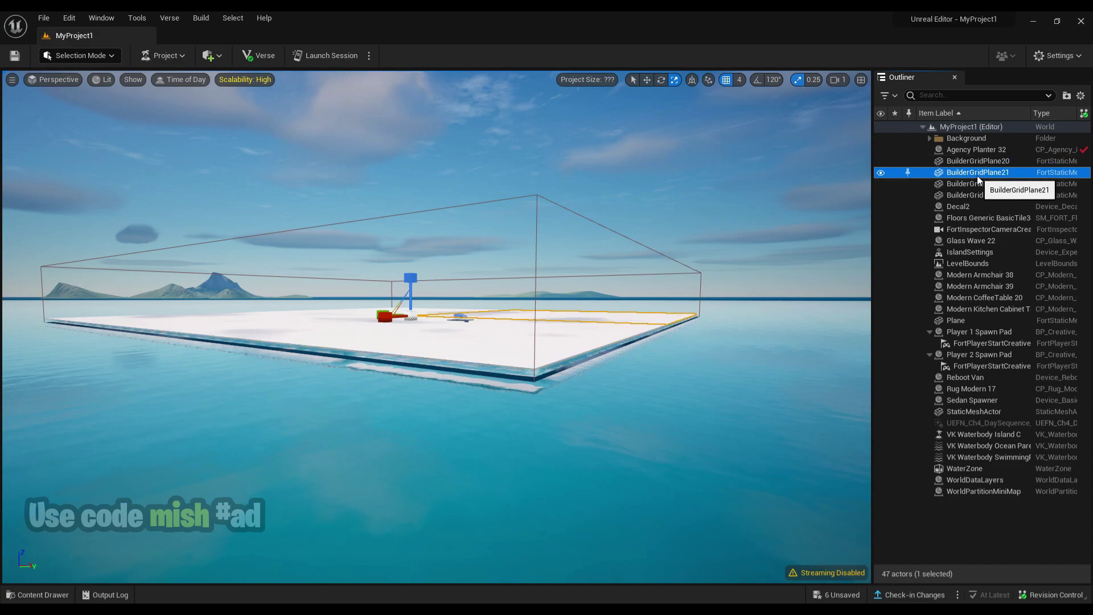
pyautogui.doubleClick(978, 186)
pyautogui.doubleClick(978, 195)
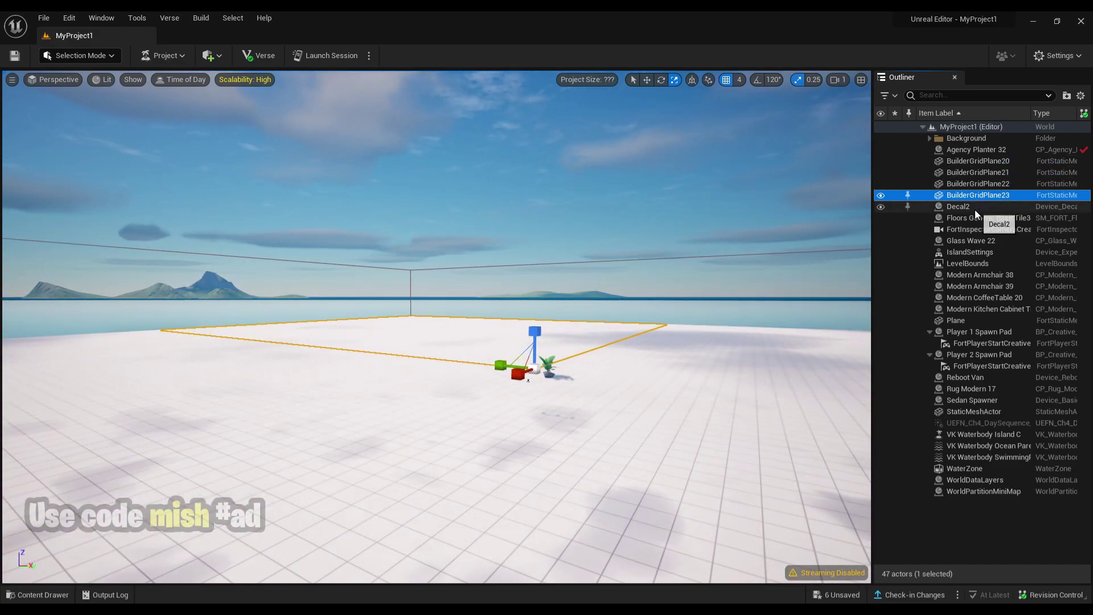
pyautogui.doubleClick(974, 207)
pyautogui.doubleClick(982, 229)
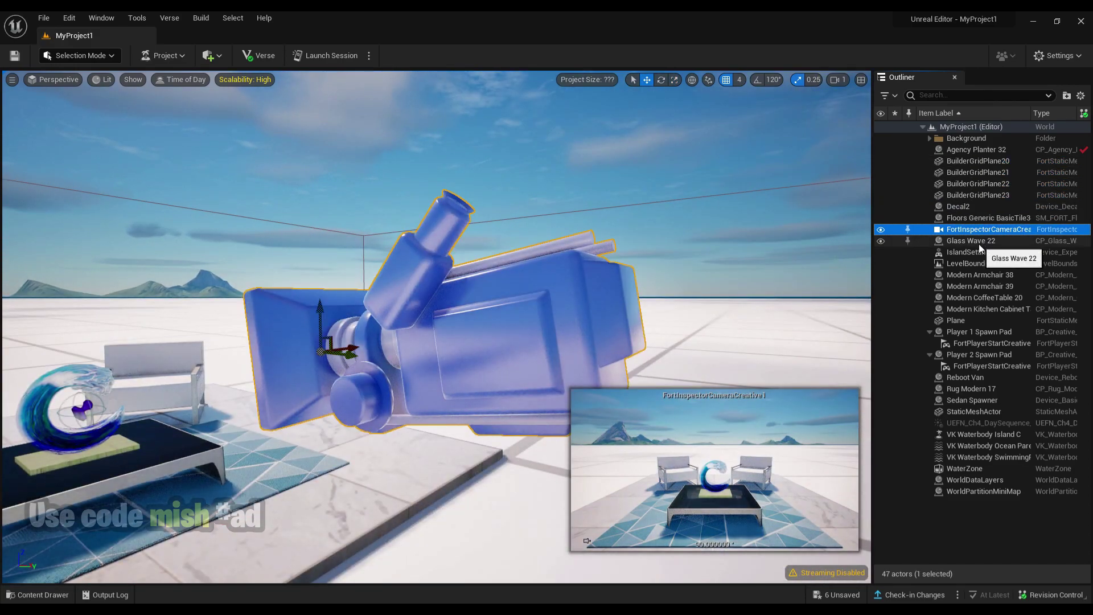
pyautogui.doubleClick(978, 241)
pyautogui.doubleClick(977, 253)
pyautogui.doubleClick(979, 265)
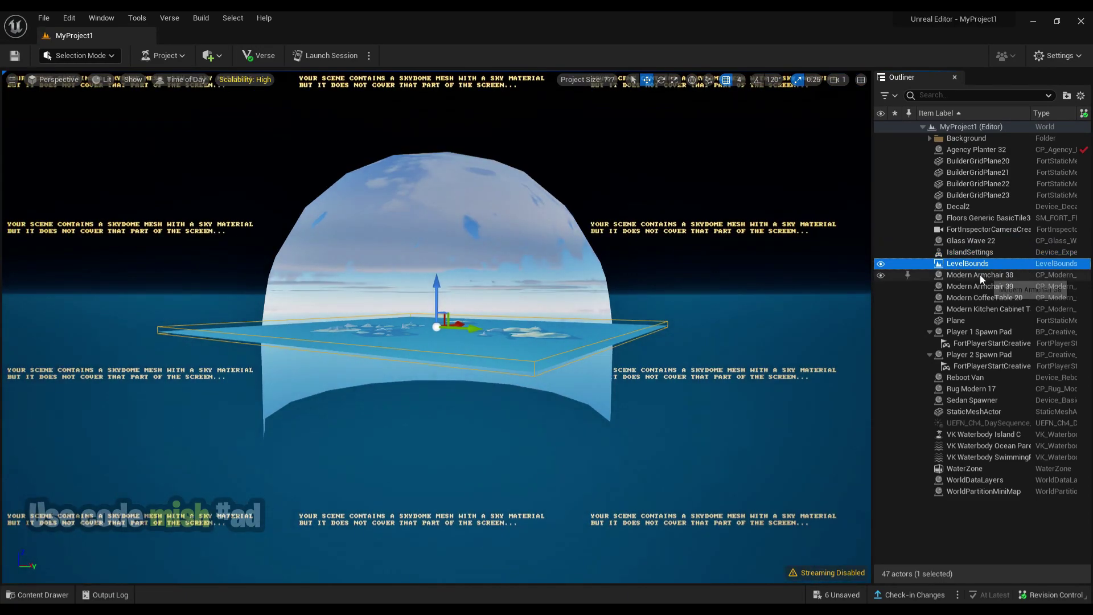
# - Check the context options of Modern Armchair 39 in the Outliner, and focus the view on StaticMeshActor
pyautogui.rightClick(979, 274)
pyautogui.click(970, 279)
pyautogui.rightClick(973, 289)
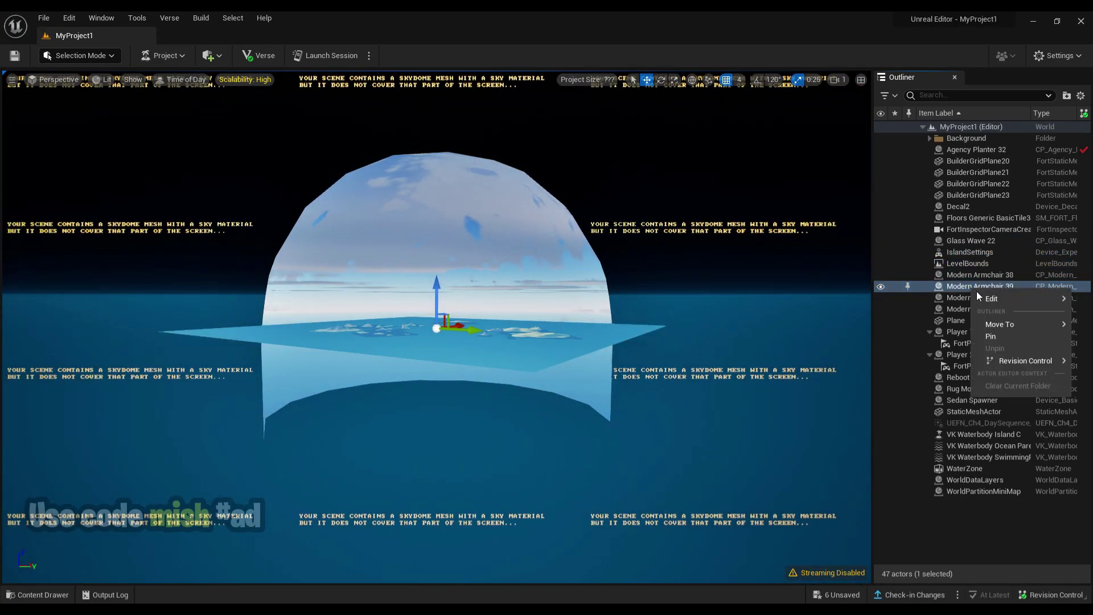
pyautogui.moveTo(984, 300)
pyautogui.click(955, 410)
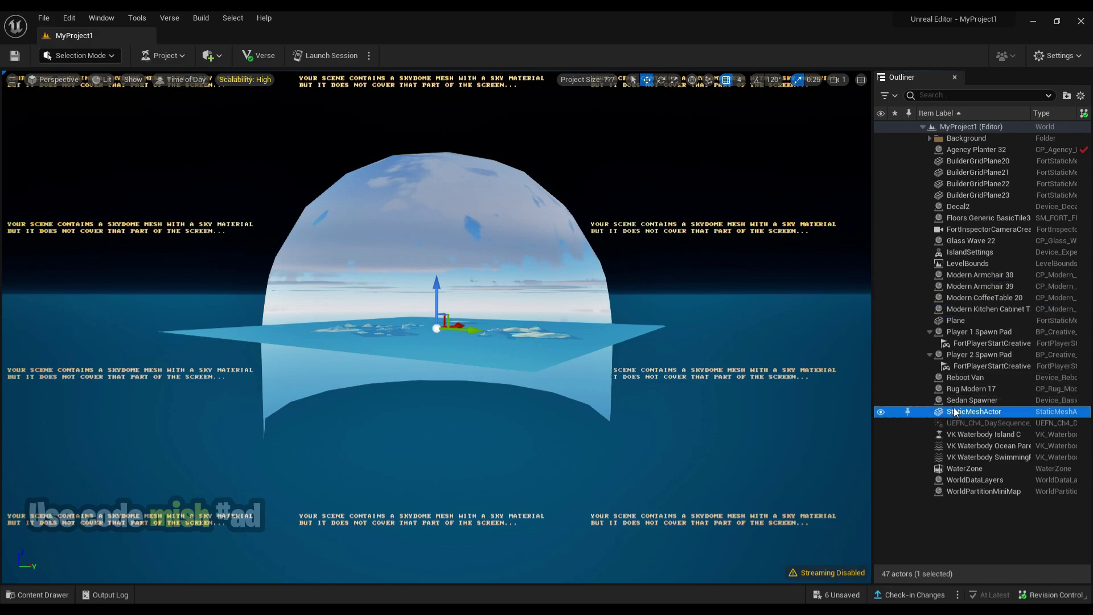
pyautogui.press('f')
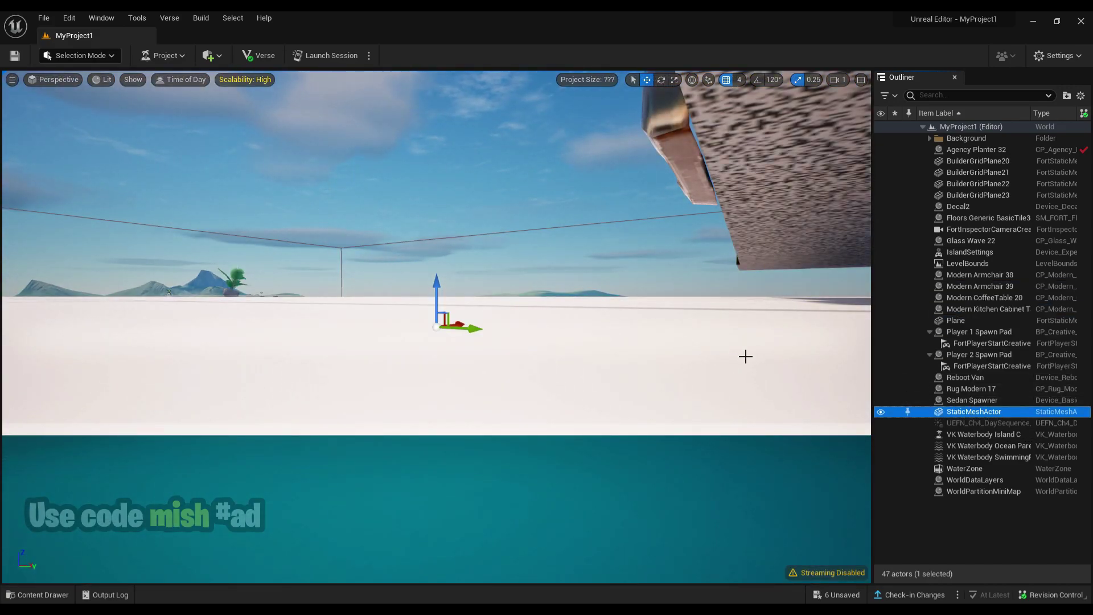
# - Look through the editor's edit, window and layout options, and reopen the Details panel
pyautogui.click(67, 22)
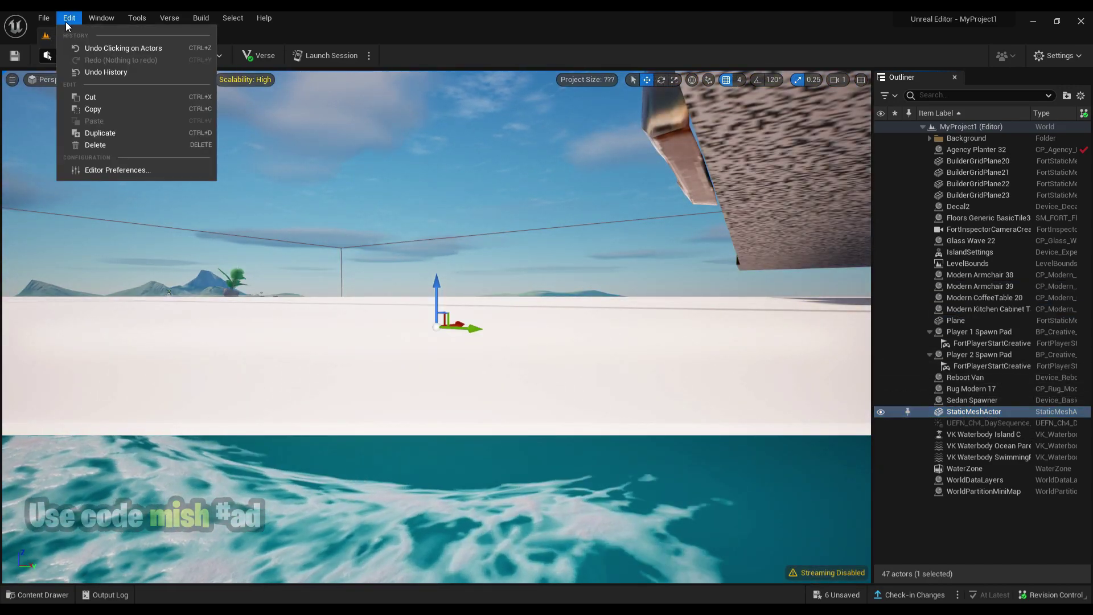
pyautogui.click(107, 19)
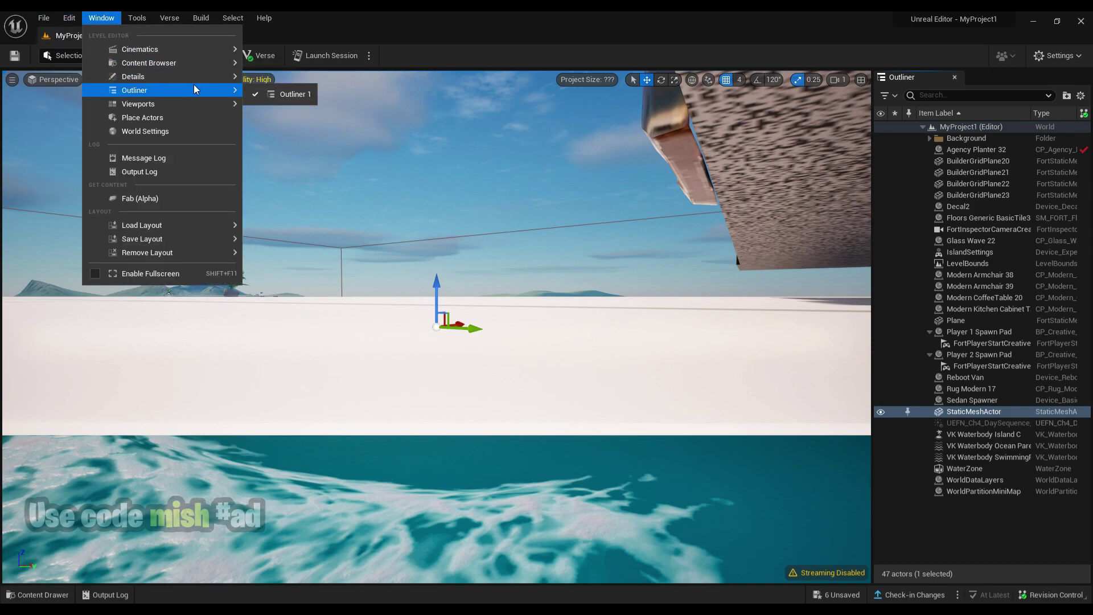
pyautogui.moveTo(220, 237)
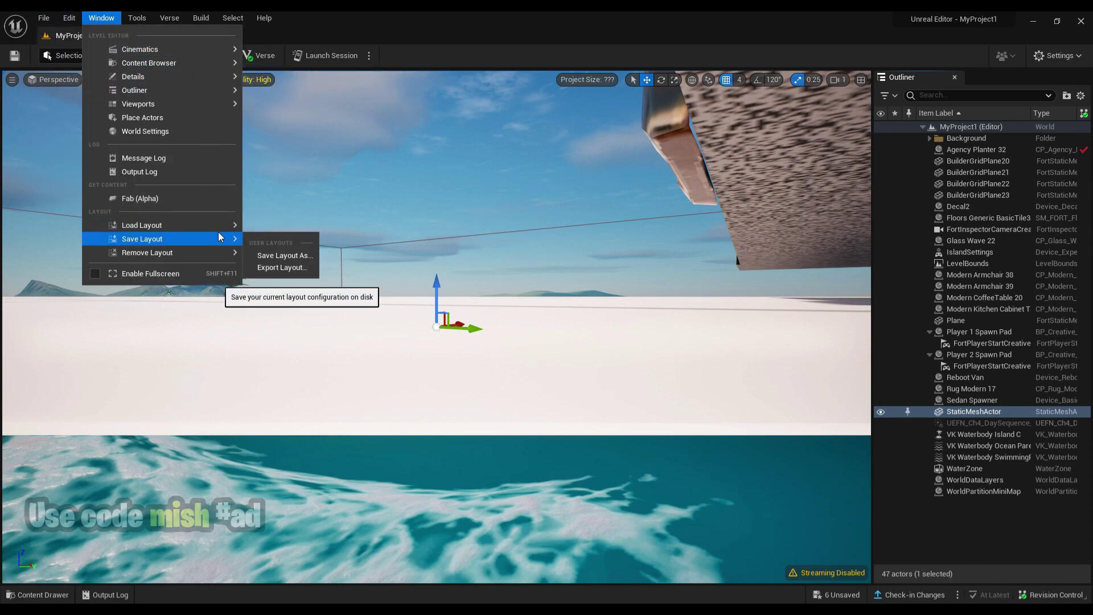
pyautogui.moveTo(196, 82)
pyautogui.click(278, 80)
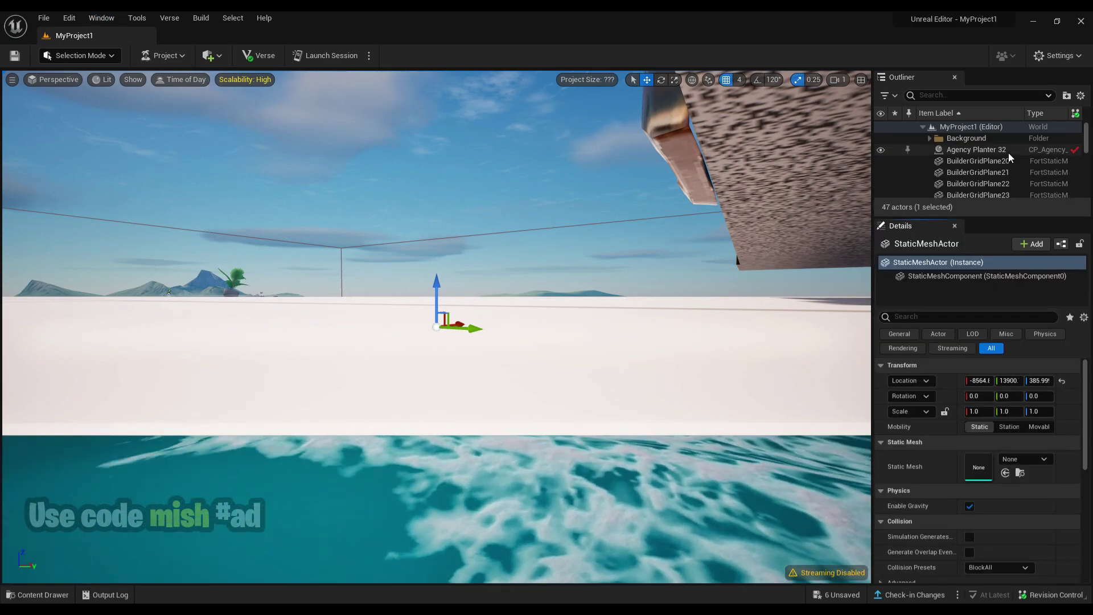
# - Focus on BuilderGridPlane21, BuilderGridPlane22, Decal2 and Floors Generic BasicTile34 in turn, and review the floor tile's properties
pyautogui.doubleClick(990, 172)
pyautogui.doubleClick(991, 179)
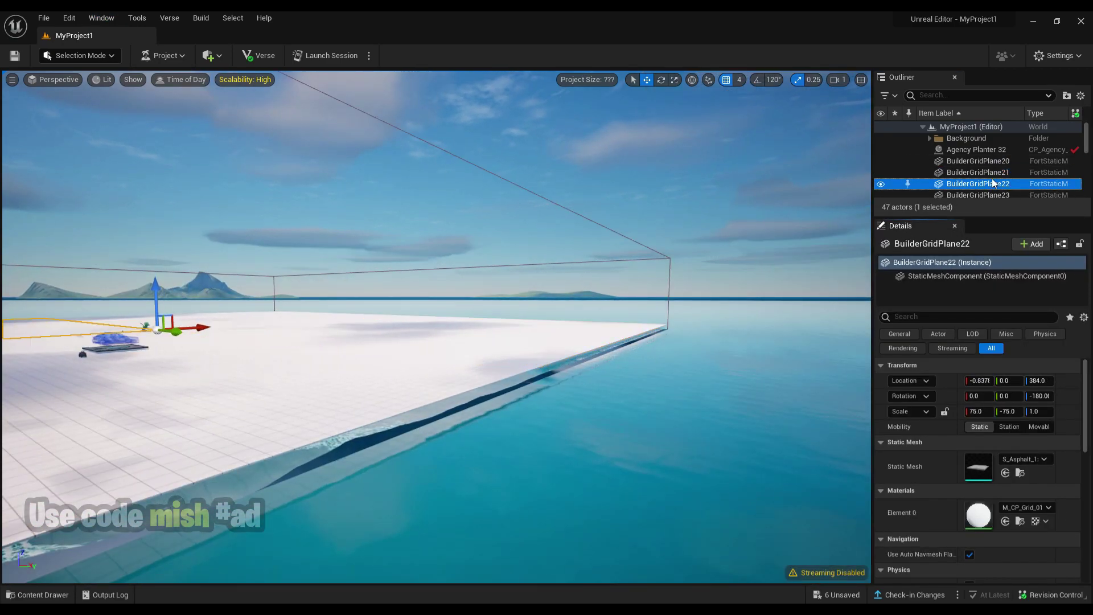
pyautogui.scroll(-2, 991, 179)
pyautogui.doubleClick(989, 173)
pyautogui.doubleClick(990, 181)
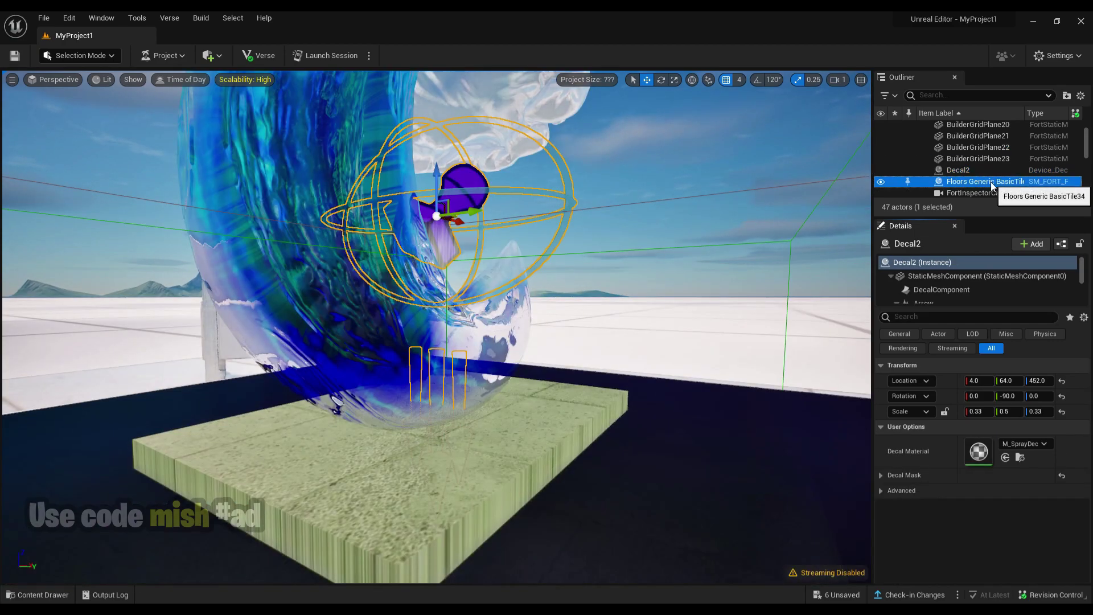
pyautogui.scroll(-6, 974, 454)
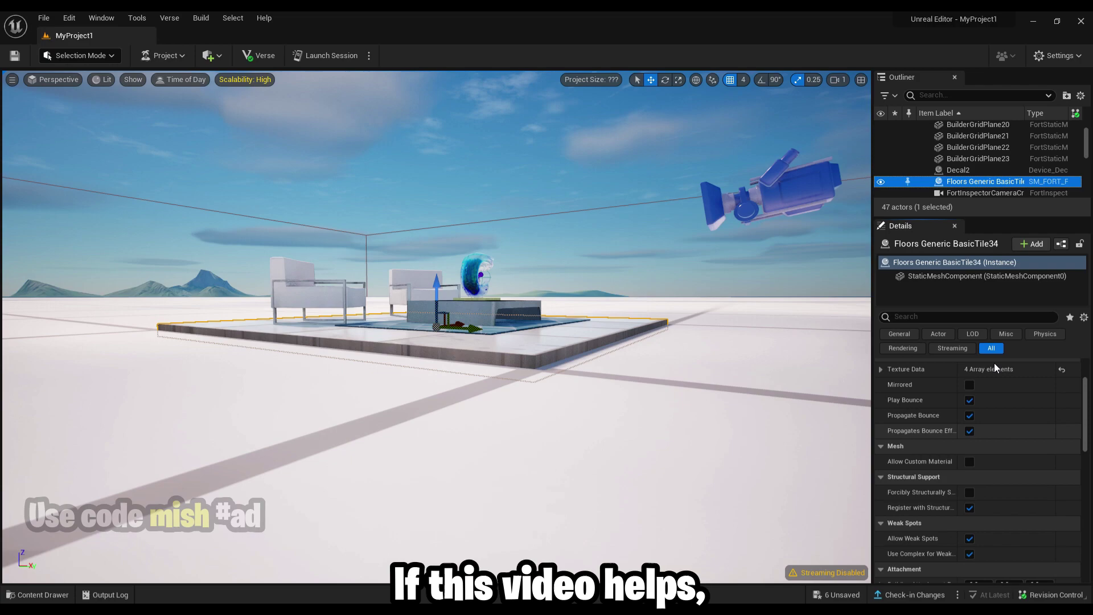
pyautogui.scroll(-2, 989, 188)
# - Focus on the LevelBounds and IslandSettings actors and review their properties, including the island's game rules
pyautogui.doubleClick(985, 181)
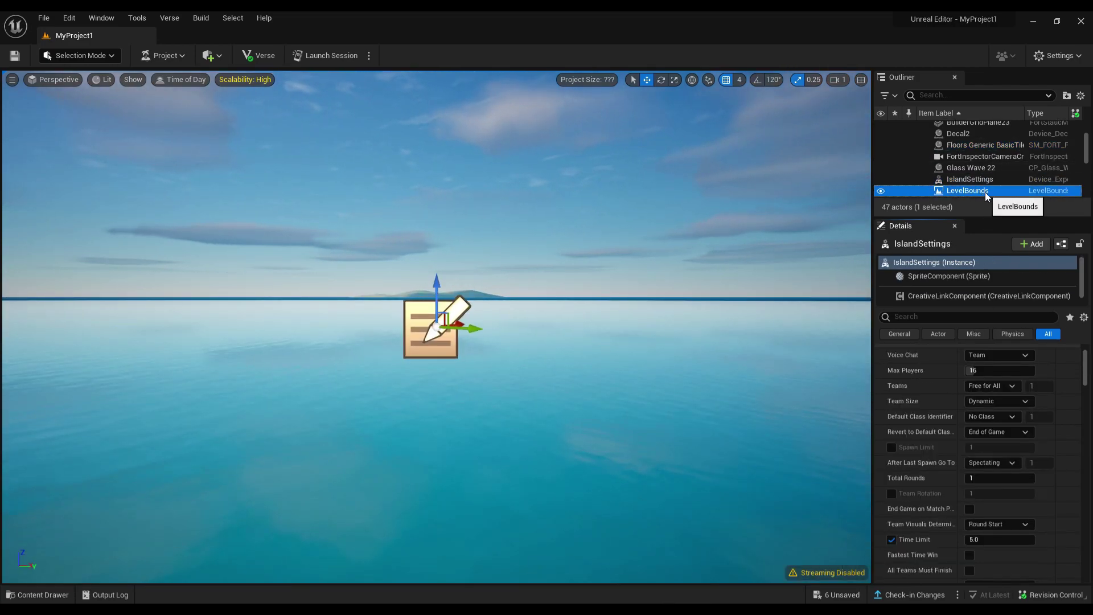
pyautogui.doubleClick(975, 190)
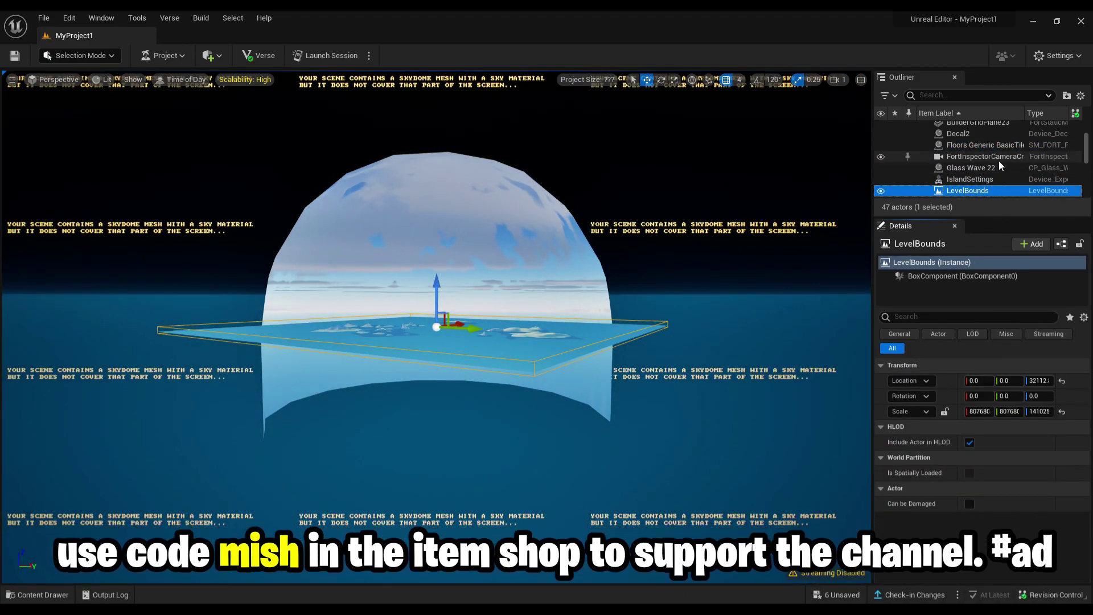
pyautogui.scroll(-2, 995, 165)
pyautogui.doubleClick(984, 161)
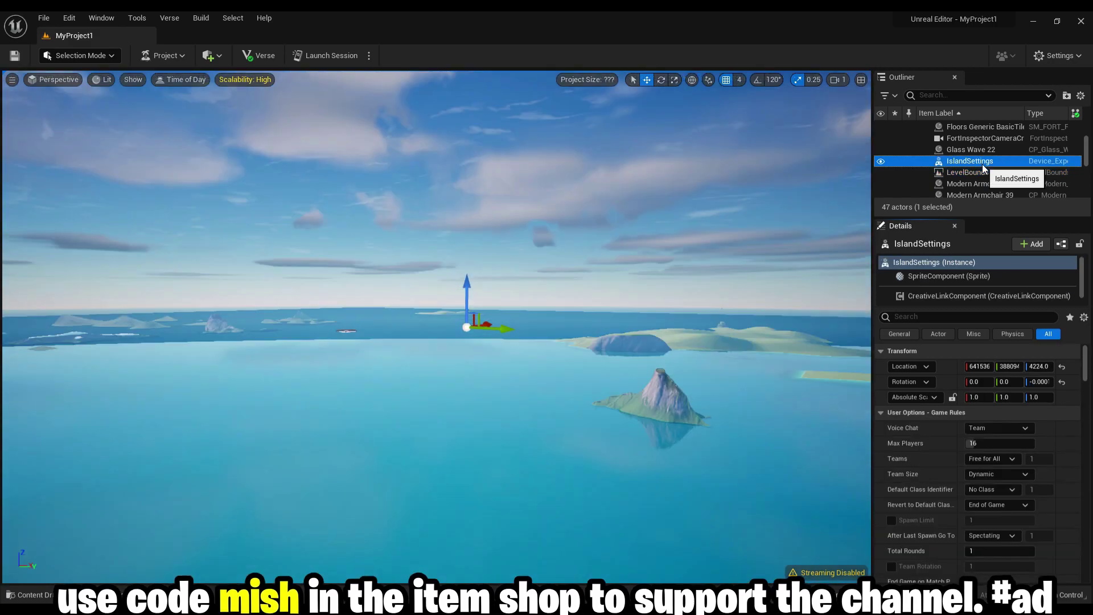